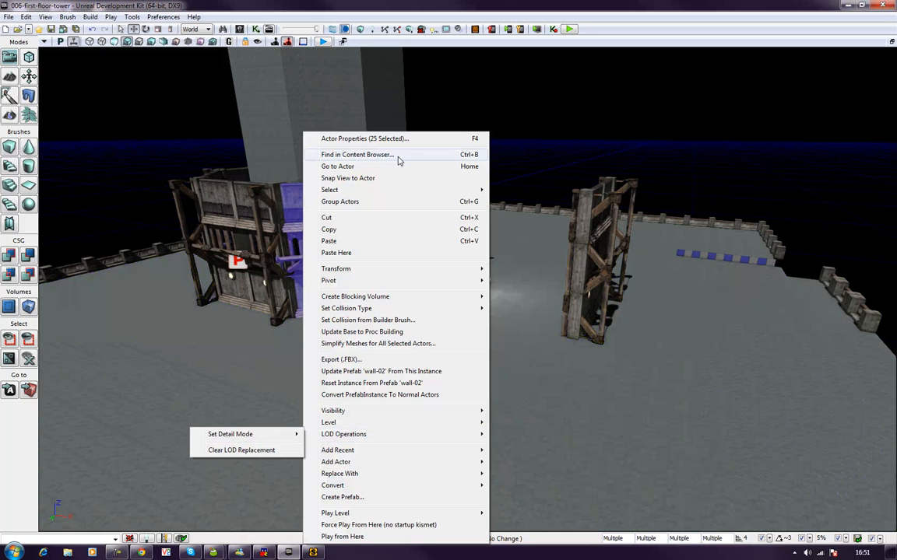
Step: Convert the front wall-02 prefab instance and the wall section adjoining it to normal actors
{"action": "left_click", "coordinate": [480, 106]}
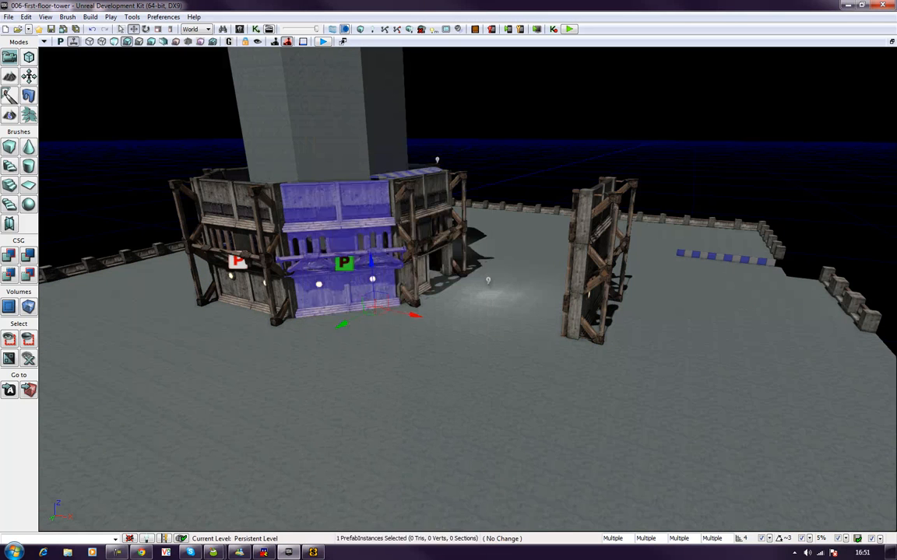
{"action": "left_click", "coordinate": [384, 198]}
{"action": "right_click", "coordinate": [383, 198]}
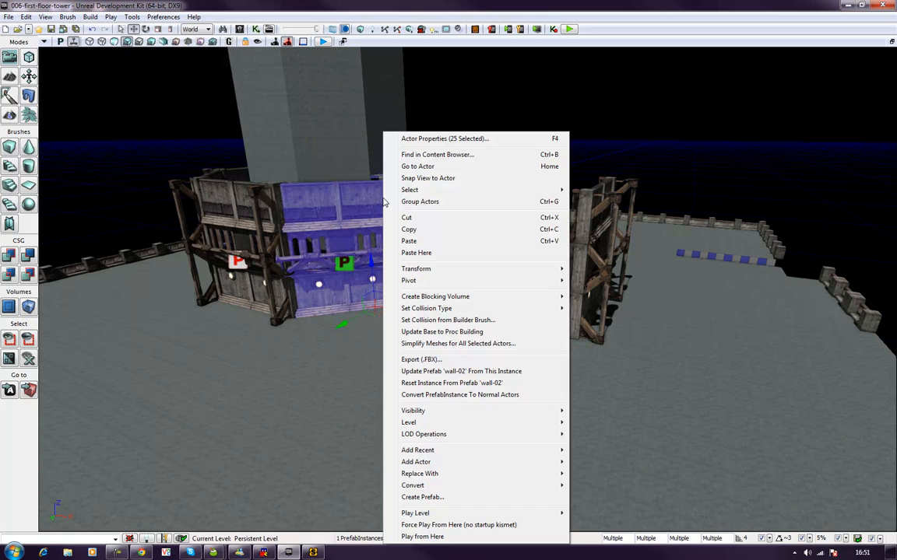
{"action": "left_click", "coordinate": [434, 402]}
{"action": "left_click", "coordinate": [229, 185]}
{"action": "right_click", "coordinate": [254, 209]}
{"action": "left_click", "coordinate": [312, 397]}
Step: Continue around the tower, converting the next wall-02 and Wall-prefab-1 instances to normal actors
{"action": "right_click_drag", "start_coordinate": [352, 358], "coordinate": [510, 362]}
{"action": "right_click", "coordinate": [440, 257]}
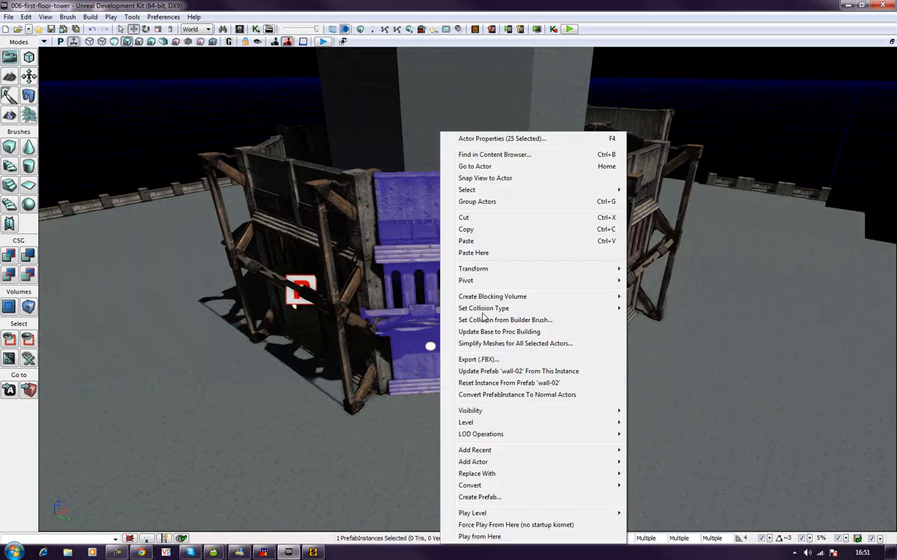
{"action": "left_click", "coordinate": [517, 394]}
{"action": "right_click_drag", "start_coordinate": [517, 394], "coordinate": [530, 300]}
{"action": "right_click", "coordinate": [529, 286]}
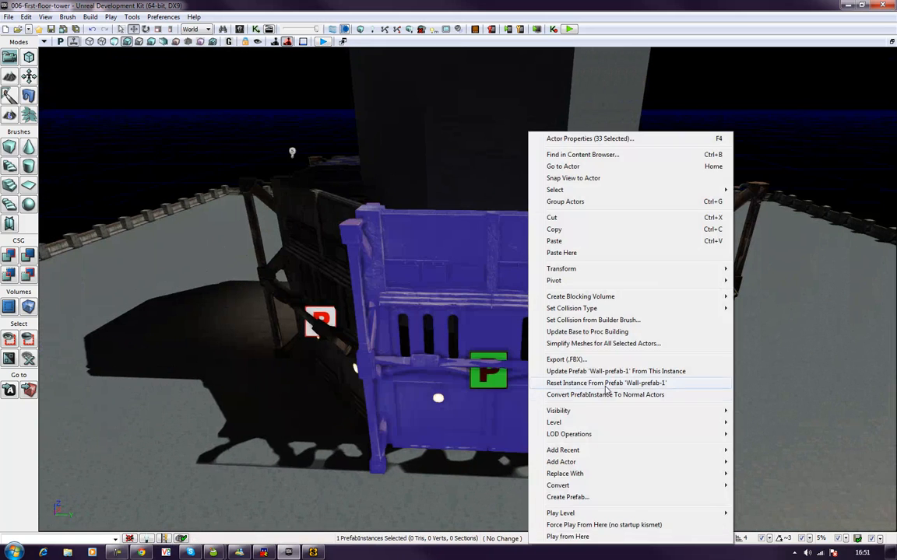
{"action": "left_click", "coordinate": [552, 394]}
Step: On the shaded side of the tower, convert another postless wall section and the neighbouring Wall-prefab-1 instance to normal actors
{"action": "right_click_drag", "start_coordinate": [552, 394], "coordinate": [546, 330]}
{"action": "right_click", "coordinate": [547, 330]}
{"action": "left_click", "coordinate": [529, 292]}
{"action": "right_click", "coordinate": [530, 293]}
{"action": "left_click", "coordinate": [586, 394]}
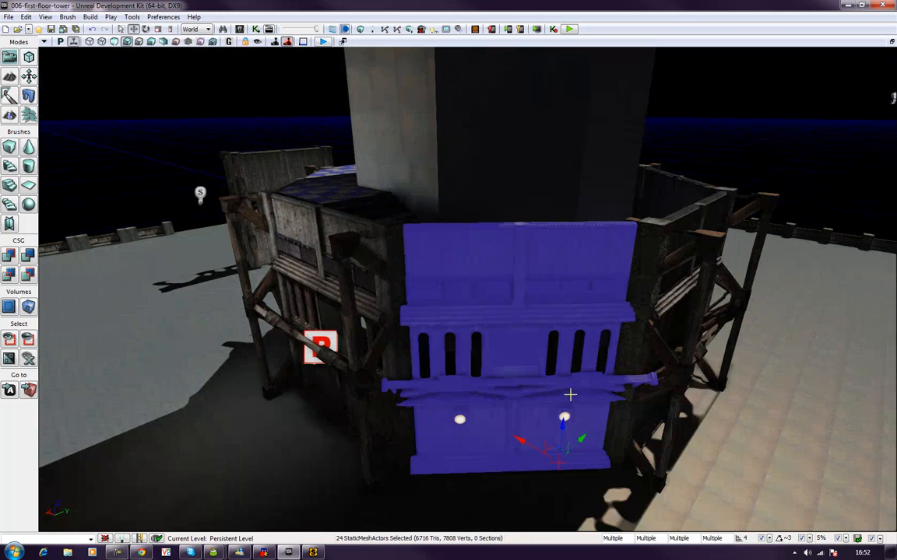
{"action": "right_click_drag", "start_coordinate": [550, 389], "coordinate": [545, 376]}
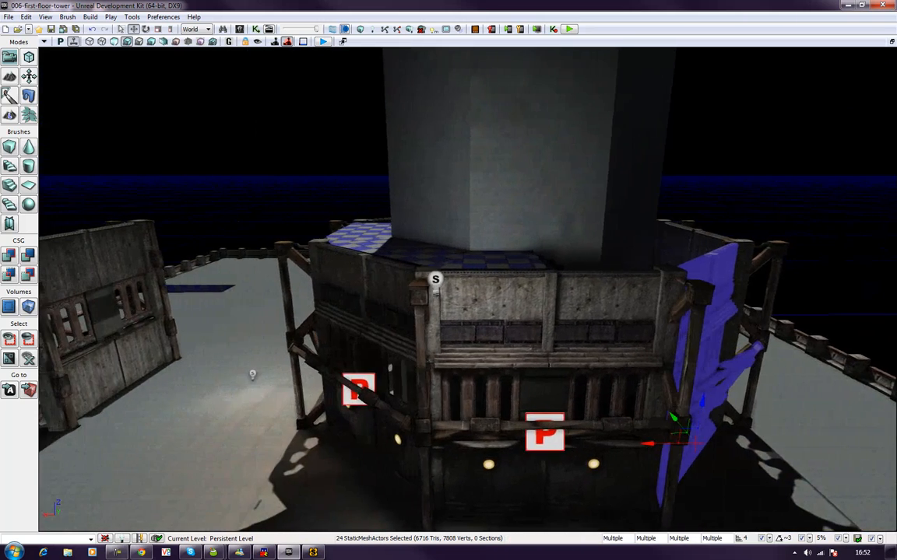
{"action": "left_click", "coordinate": [545, 376]}
{"action": "right_click", "coordinate": [545, 376]}
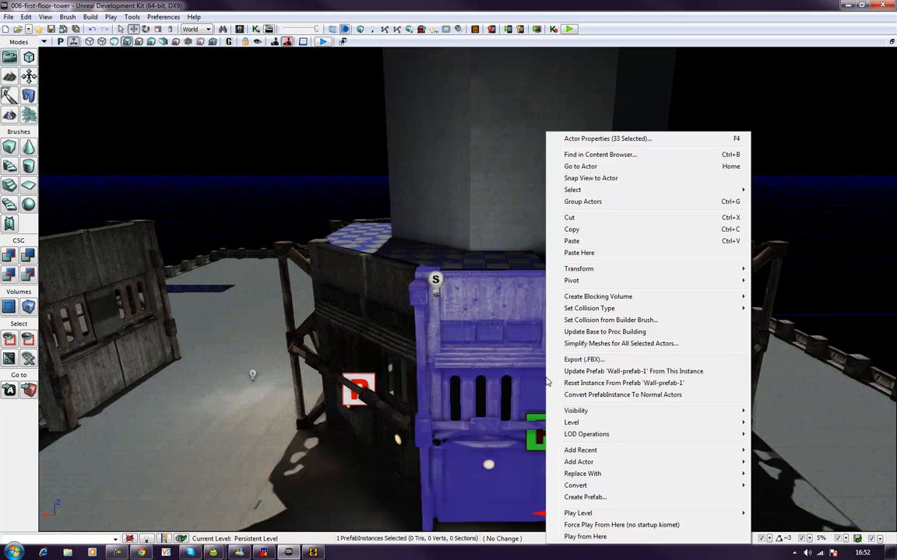
{"action": "left_click", "coordinate": [584, 394]}
Step: Convert the last wall-02 prefab instance, next to the doorway section, to normal actors and clear the selection
{"action": "right_click_drag", "start_coordinate": [602, 394], "coordinate": [584, 370]}
{"action": "left_click", "coordinate": [585, 371]}
{"action": "right_click", "coordinate": [585, 370]}
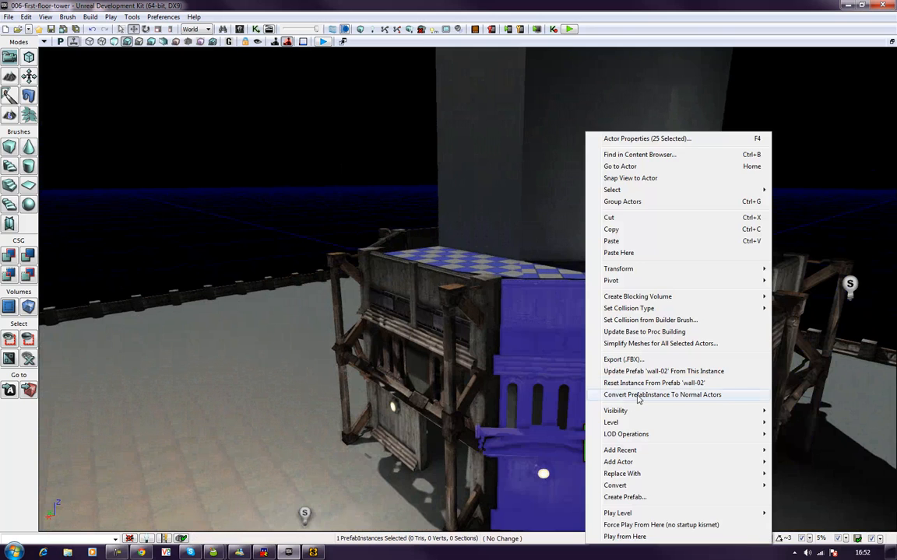
{"action": "left_click", "coordinate": [638, 395]}
{"action": "left_click", "coordinate": [241, 192]}
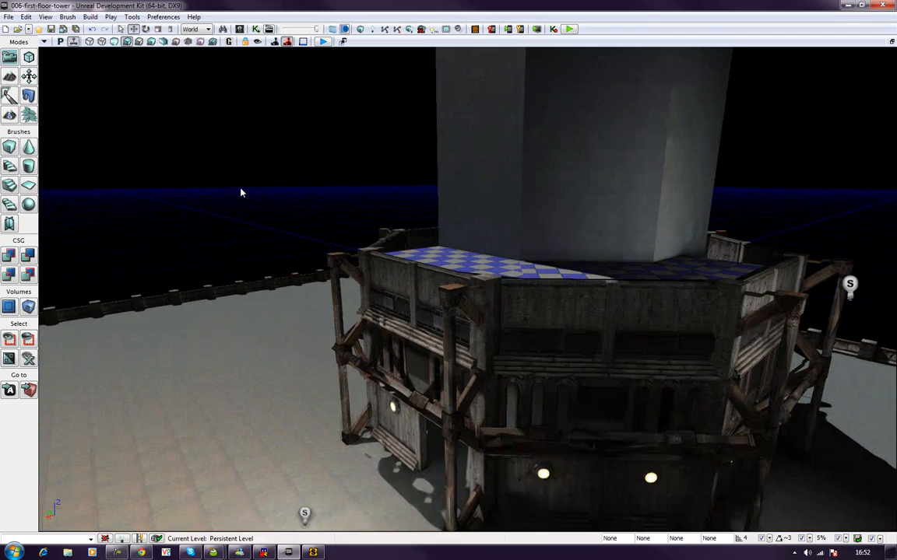
Step: Select the entire octagonal tower floor in the Top view, leaving the point light beside it out of the selection
{"action": "right_click_drag", "start_coordinate": [241, 192], "coordinate": [114, 58]}
{"action": "mouse_move", "coordinate": [224, 180]}
{"action": "right_mouse_down"}
{"action": "mouse_move", "coordinate": [257, 183]}
{"action": "mouse_move", "coordinate": [217, 180]}
{"action": "right_mouse_up"}
{"action": "right_click_drag", "start_coordinate": [299, 183], "coordinate": [293, 254]}
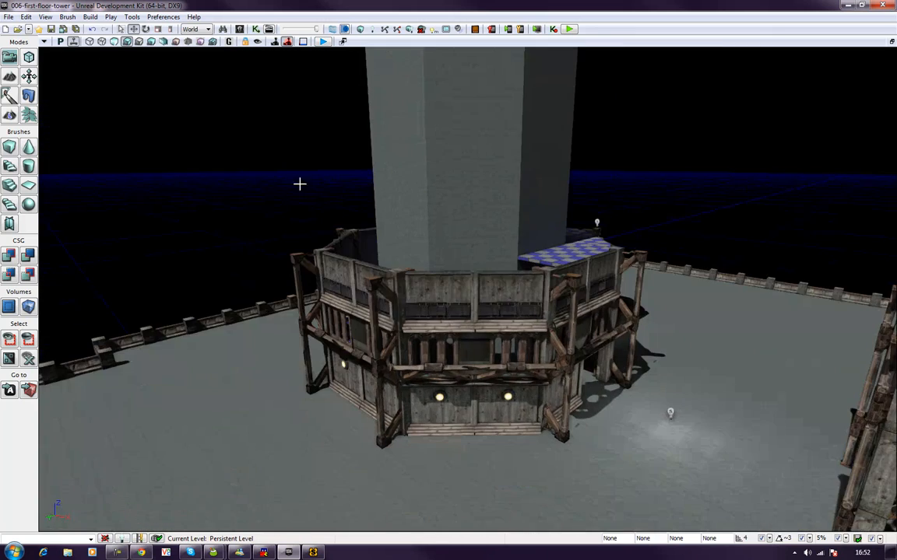
{"action": "scroll", "coordinate": [447, 301], "scroll_direction": "down", "scroll_amount": 6}
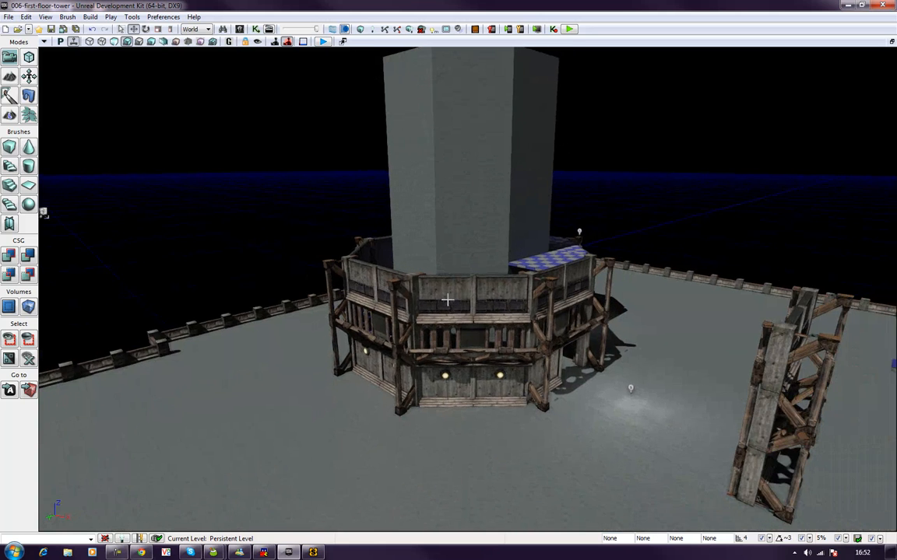
{"action": "right_click_drag", "start_coordinate": [472, 351], "coordinate": [453, 367]}
{"action": "scroll", "coordinate": [472, 352], "scroll_direction": "down", "scroll_amount": 3}
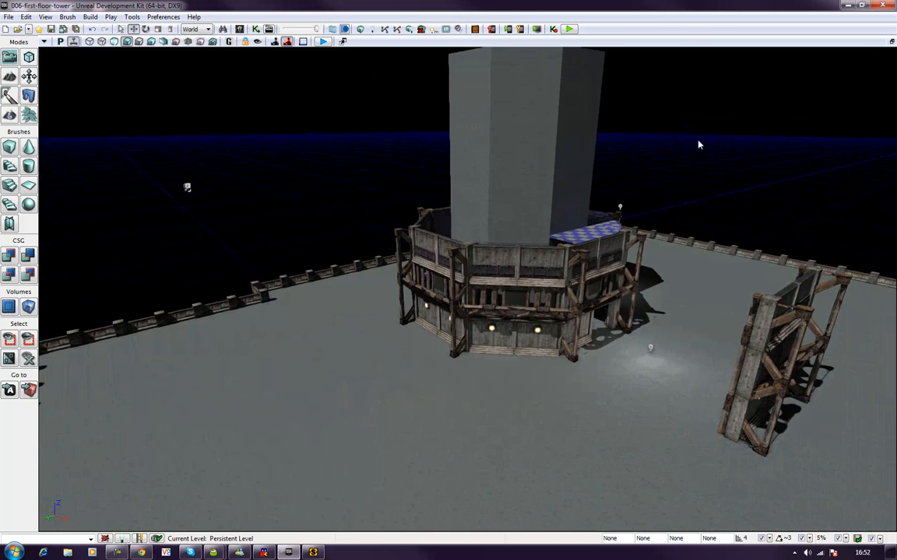
{"action": "left_click", "coordinate": [892, 42]}
{"action": "right_click_drag", "start_coordinate": [774, 421], "coordinate": [777, 421]}
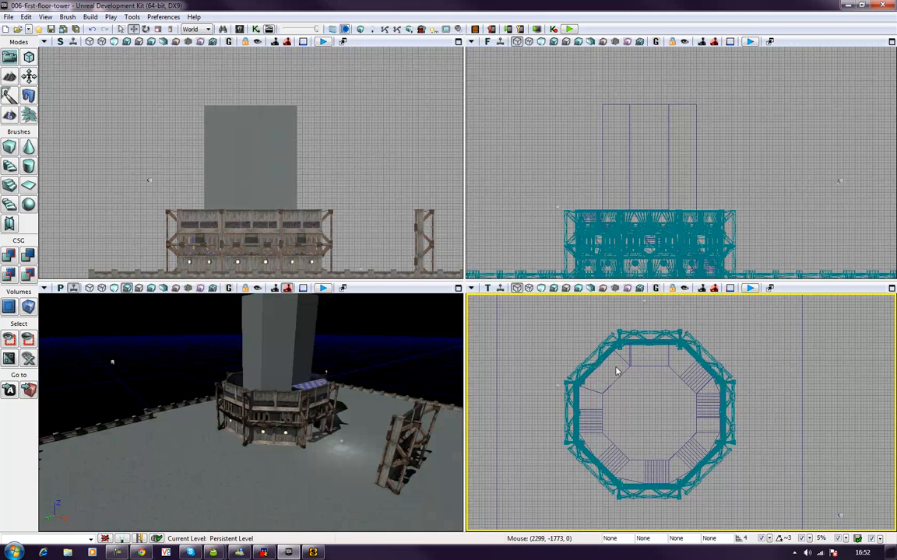
{"action": "left_click_drag", "start_coordinate": [542, 319], "coordinate": [742, 492], "text": "ctrl+alt"}
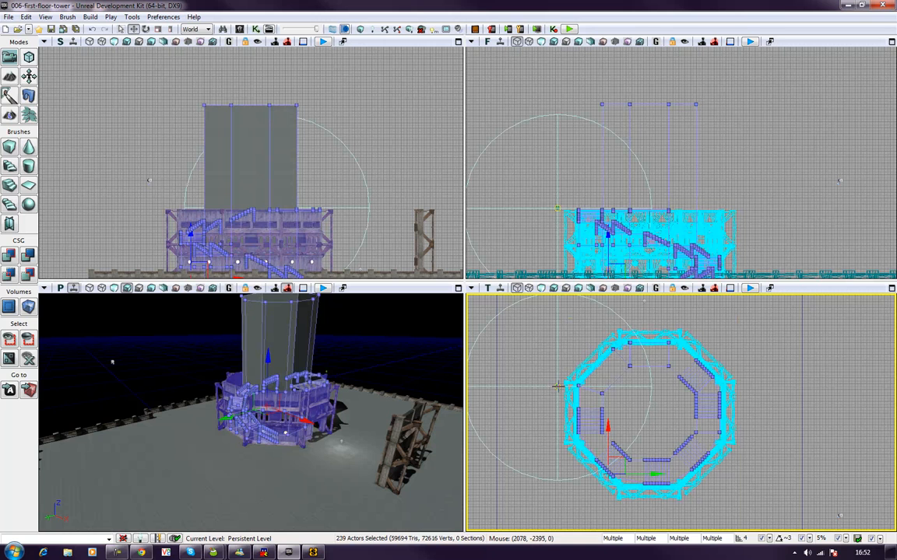
{"action": "left_click", "coordinate": [558, 387]}
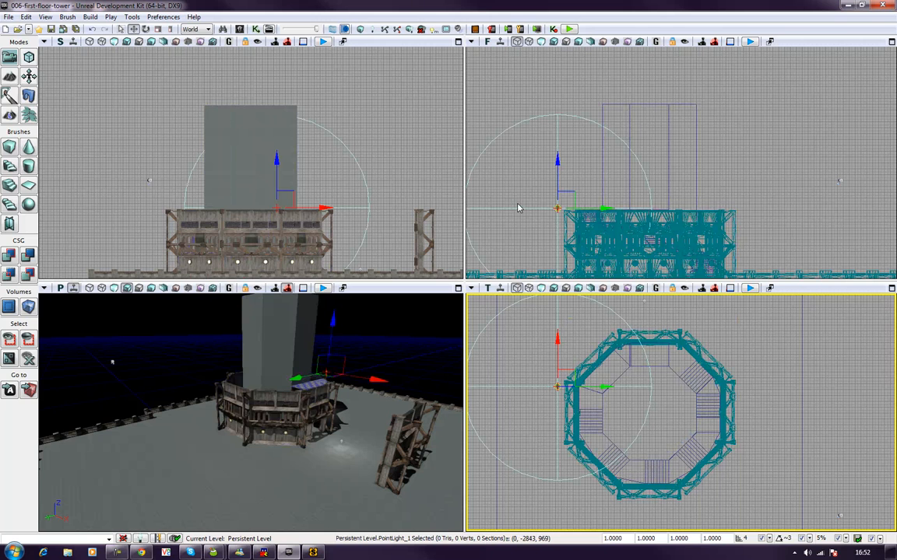
{"action": "key", "text": "ctrl+z"}
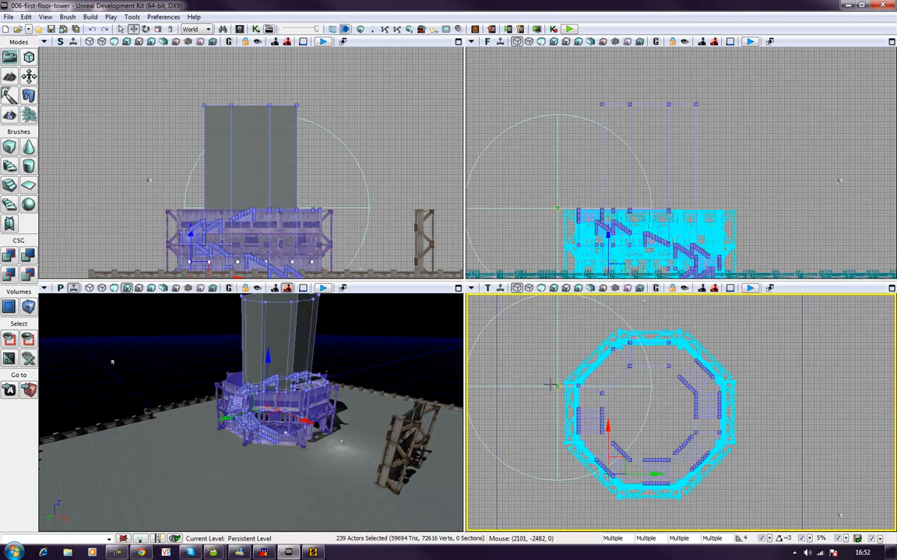
{"action": "left_click", "coordinate": [557, 387], "text": "ctrl"}
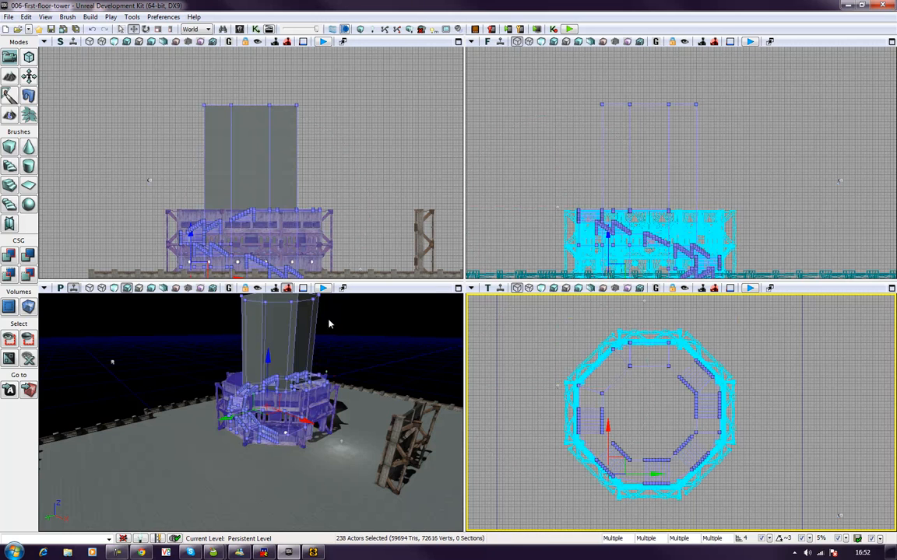
Step: Duplicate the selected tower floor in the Side view and raise the copy about 770 units to sit on the original
{"action": "left_click_drag", "start_coordinate": [271, 359], "coordinate": [316, 373]}
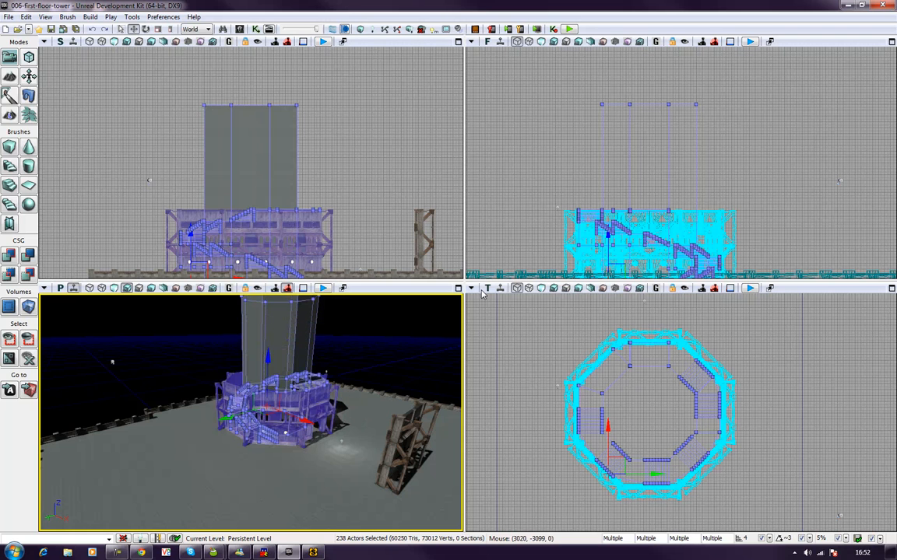
{"action": "left_click_drag", "start_coordinate": [323, 147], "coordinate": [359, 158]}
{"action": "left_click", "coordinate": [458, 42]}
{"action": "left_click_drag", "start_coordinate": [276, 294], "coordinate": [216, 218]}
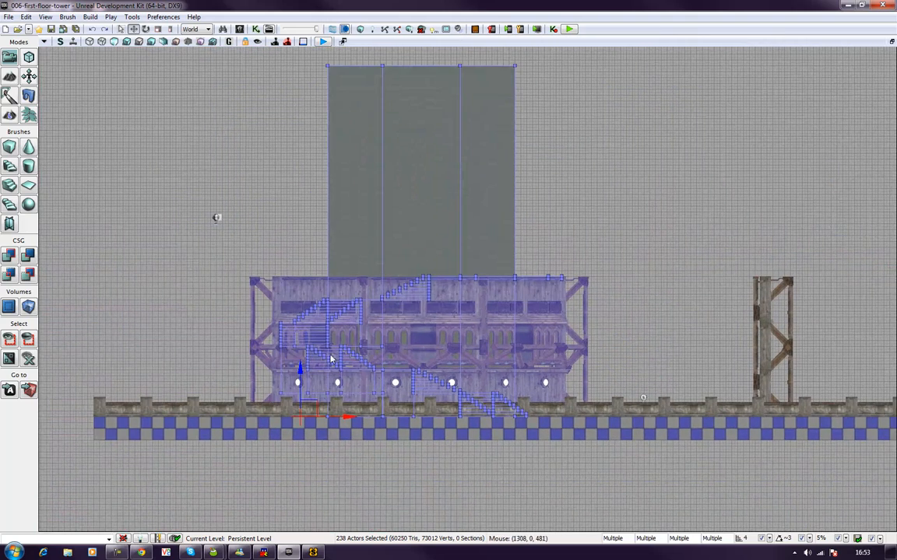
{"action": "left_click_drag", "start_coordinate": [298, 374], "coordinate": [298, 376]}
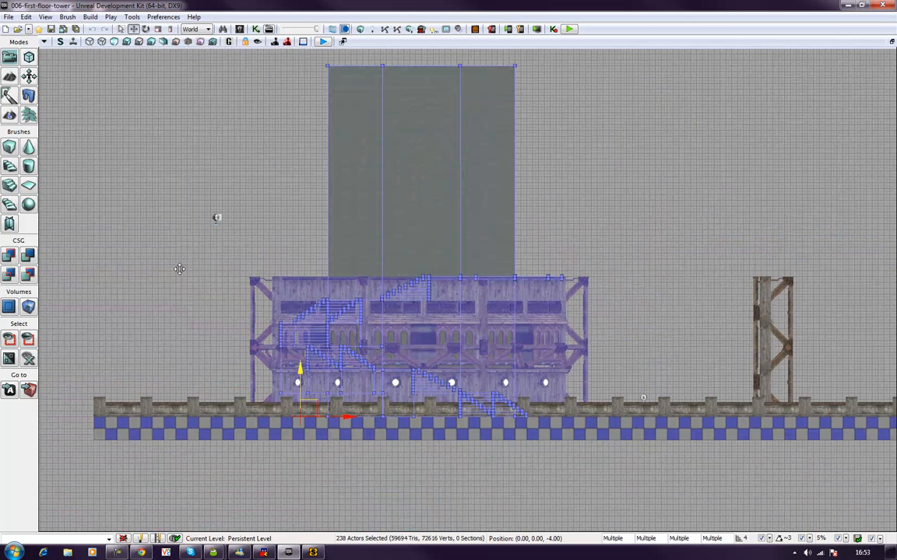
{"action": "left_click_drag", "start_coordinate": [299, 366], "coordinate": [304, 224]}
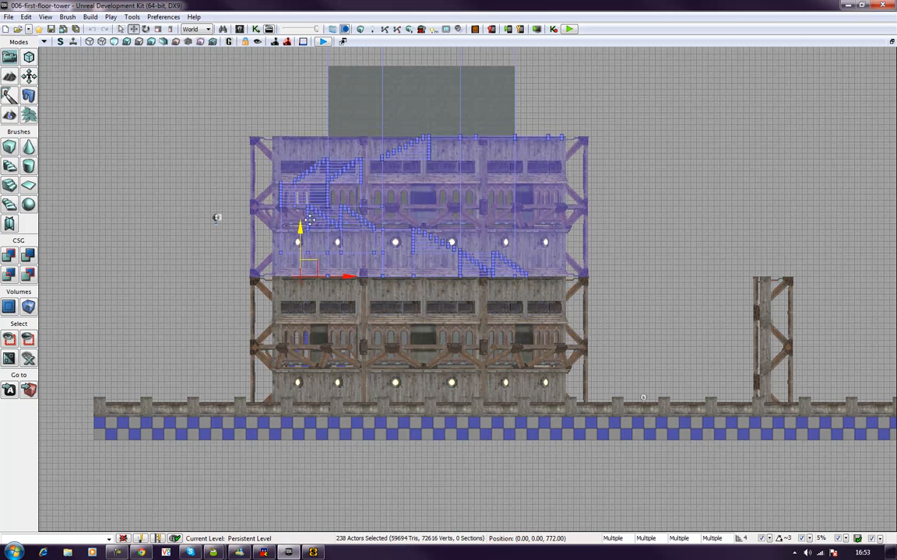
Step: Duplicate the second floor upward by about 765 units to form a third floor, and deselect it
{"action": "left_click_drag", "start_coordinate": [793, 168], "coordinate": [784, 299]}
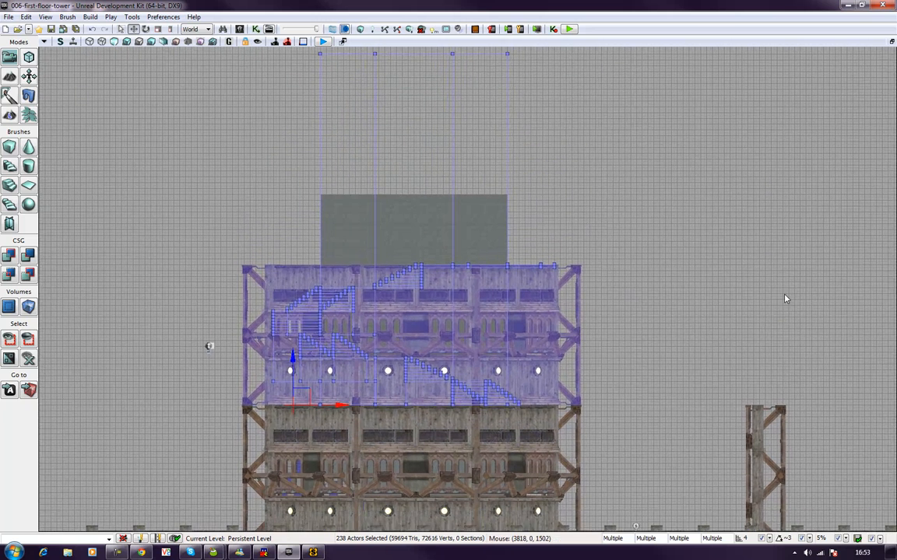
{"action": "left_click_drag", "start_coordinate": [288, 362], "coordinate": [288, 361]}
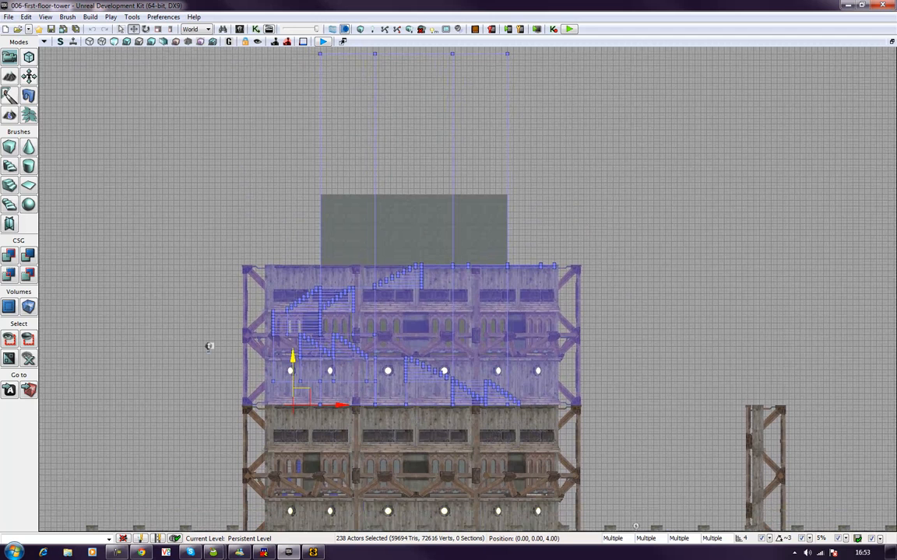
{"action": "left_click_drag", "start_coordinate": [290, 360], "coordinate": [291, 218]}
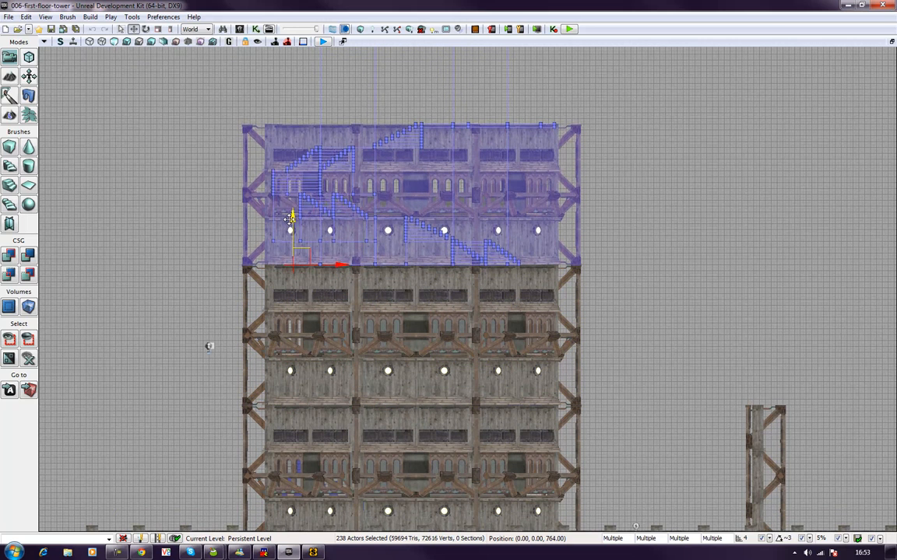
{"action": "left_click", "coordinate": [148, 249]}
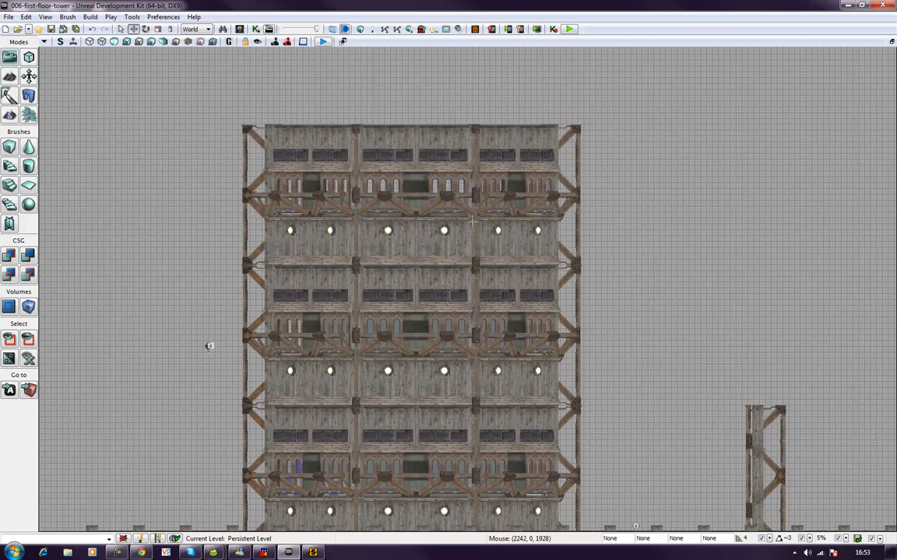
{"action": "scroll", "coordinate": [179, 315], "scroll_direction": "down", "scroll_amount": 4}
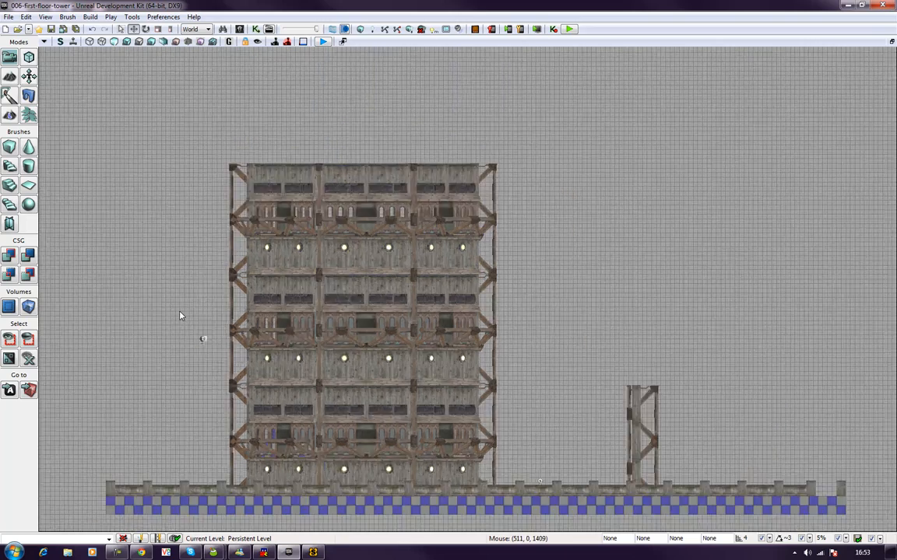
{"action": "scroll", "coordinate": [180, 315], "scroll_direction": "up", "scroll_amount": 2}
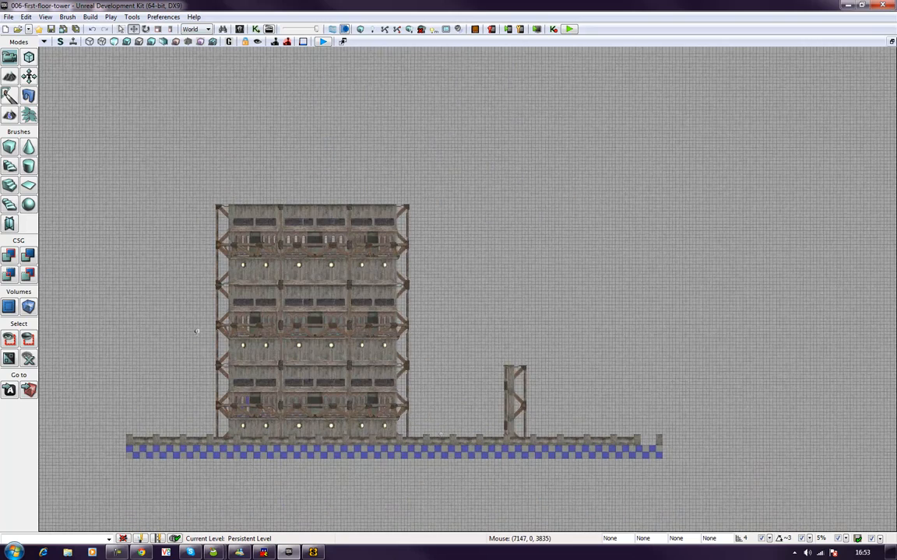
Step: Set the Side and Perspective views to unlit shading, with the Perspective view maximized
{"action": "left_click", "coordinate": [892, 42]}
{"action": "left_click", "coordinate": [374, 357]}
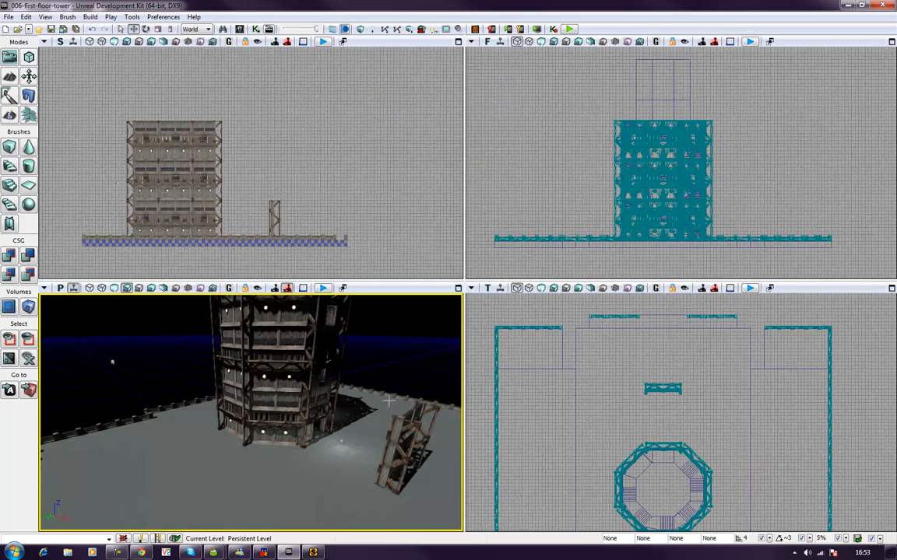
{"action": "right_click_drag", "start_coordinate": [383, 339], "coordinate": [231, 335]}
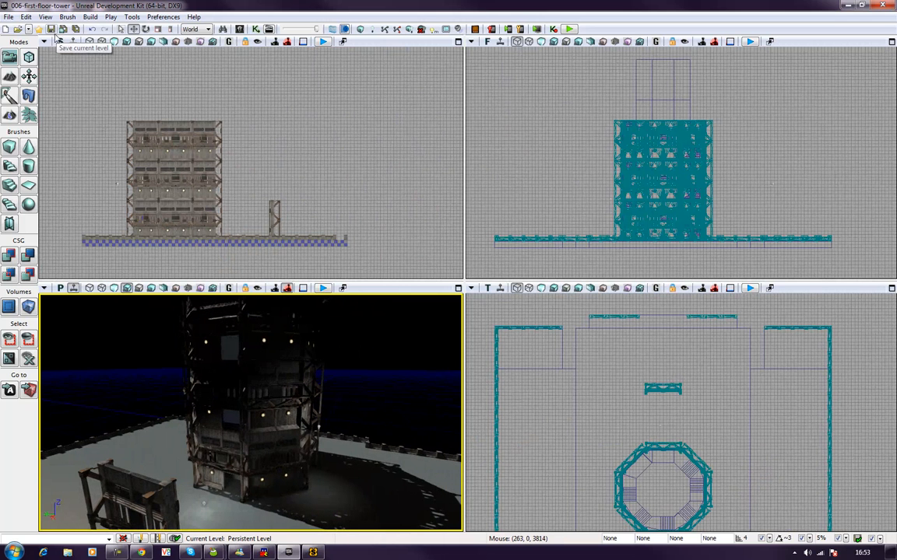
{"action": "left_click", "coordinate": [115, 42]}
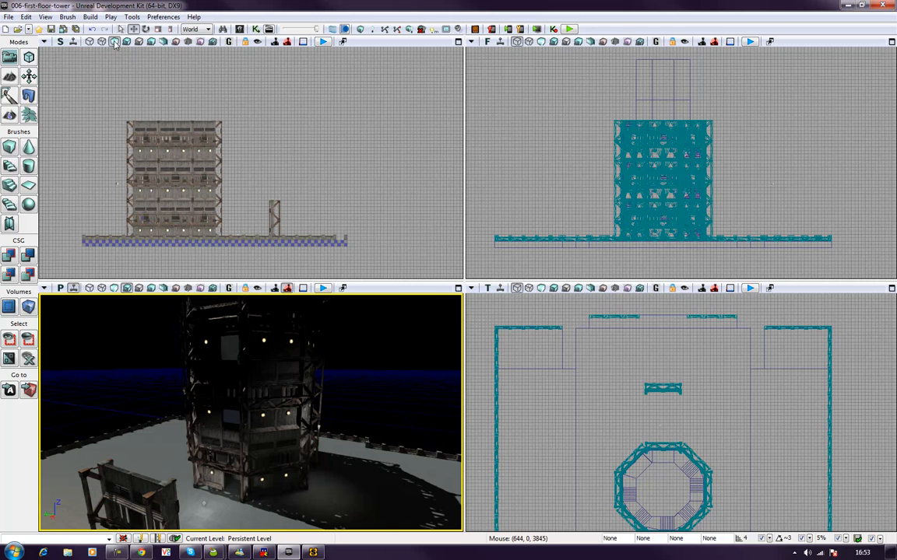
{"action": "left_click", "coordinate": [457, 289]}
{"action": "left_click", "coordinate": [115, 43]}
Step: Duplicate the wall panel and plank trim beside an upper-floor doorway into the opening, and nudge the copied panel into line
{"action": "right_click_drag", "start_coordinate": [217, 180], "coordinate": [339, 141]}
{"action": "right_click_drag", "start_coordinate": [158, 352], "coordinate": [146, 268]}
{"action": "right_click_drag", "start_coordinate": [353, 312], "coordinate": [354, 342]}
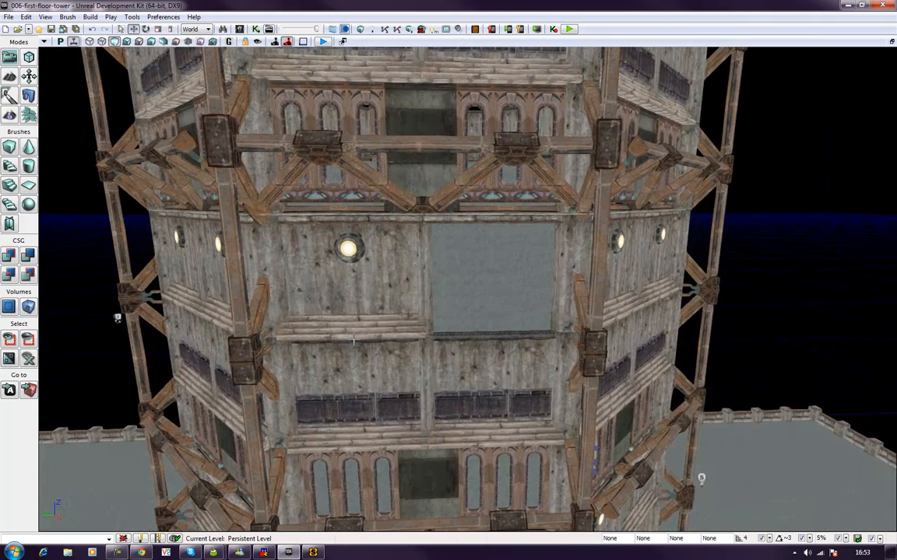
{"action": "left_click", "coordinate": [352, 293]}
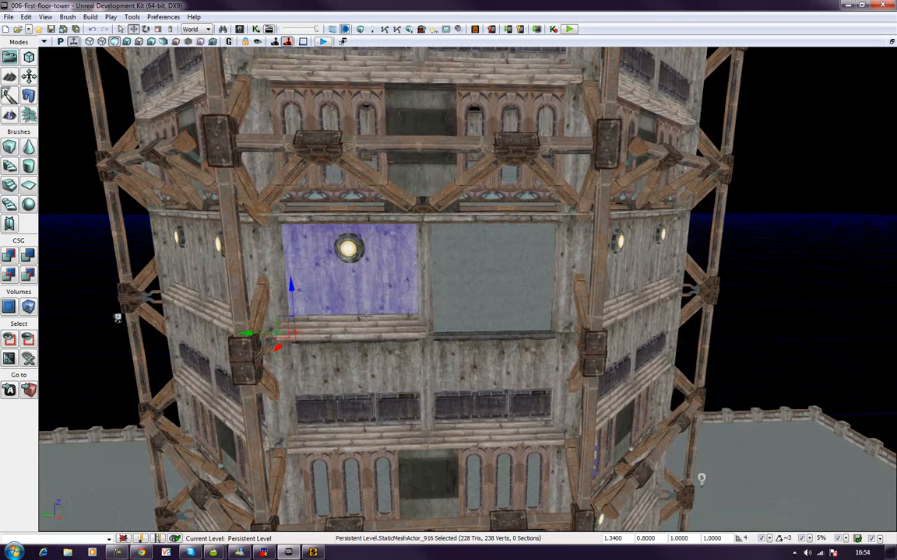
{"action": "left_click", "coordinate": [331, 328], "text": "ctrl"}
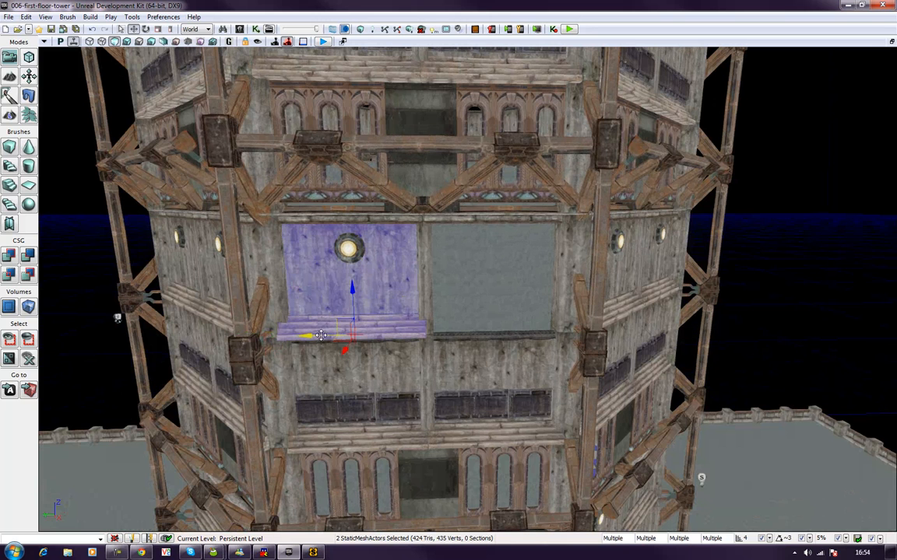
{"action": "left_click_drag", "start_coordinate": [321, 335], "coordinate": [463, 357]}
{"action": "left_click", "coordinate": [467, 292]}
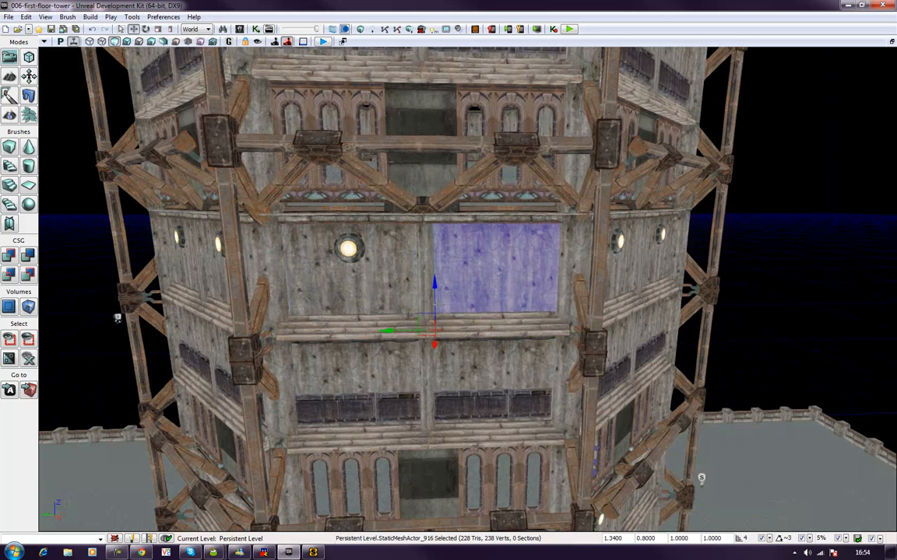
{"action": "left_click_drag", "start_coordinate": [396, 331], "coordinate": [395, 331]}
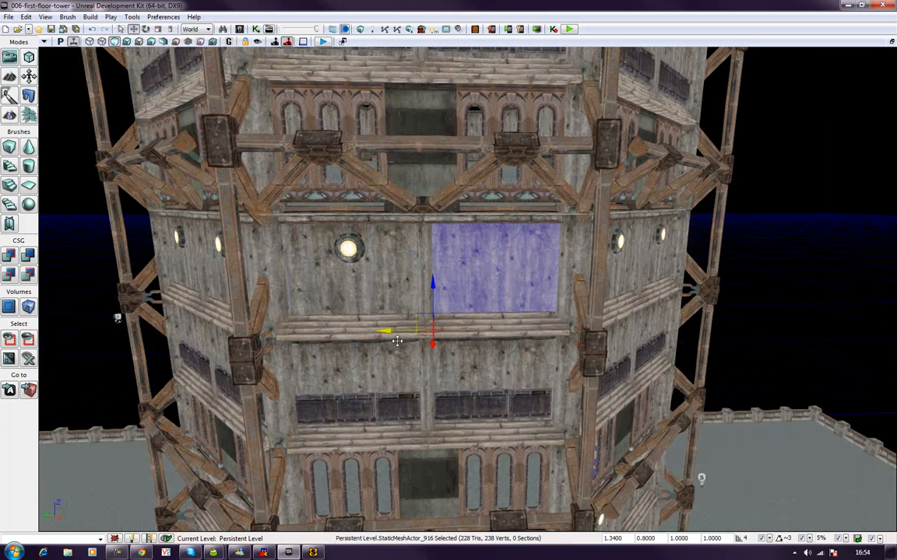
Step: Duplicate the lamp-side wall panel and plank trim into the open doorway on the floor below, and select the copied panel
{"action": "scroll", "coordinate": [404, 373], "scroll_direction": "down", "scroll_amount": 10}
{"action": "mouse_move", "coordinate": [487, 368]}
{"action": "right_mouse_down"}
{"action": "mouse_move", "coordinate": [481, 448]}
{"action": "mouse_move", "coordinate": [481, 381]}
{"action": "right_mouse_up"}
{"action": "scroll", "coordinate": [467, 292], "scroll_direction": "up", "scroll_amount": 8}
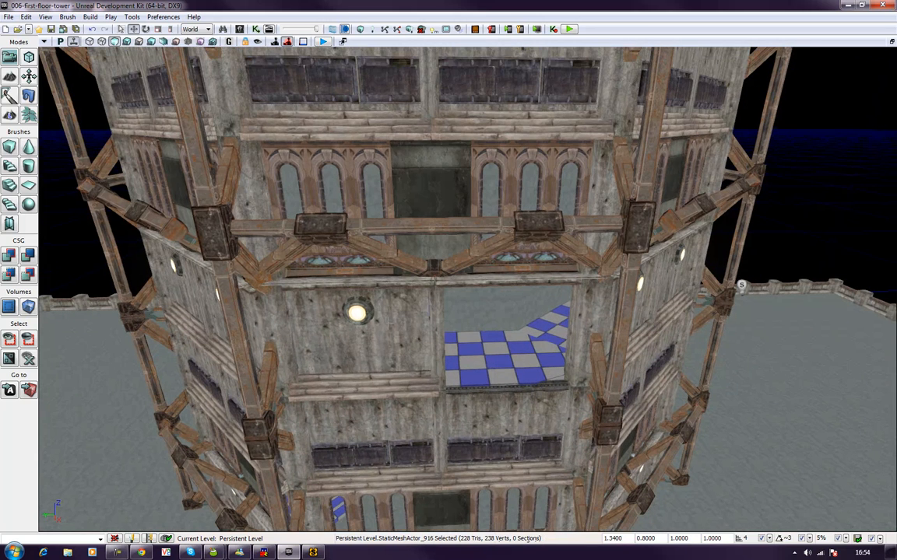
{"action": "left_click", "coordinate": [386, 388], "text": "ctrl"}
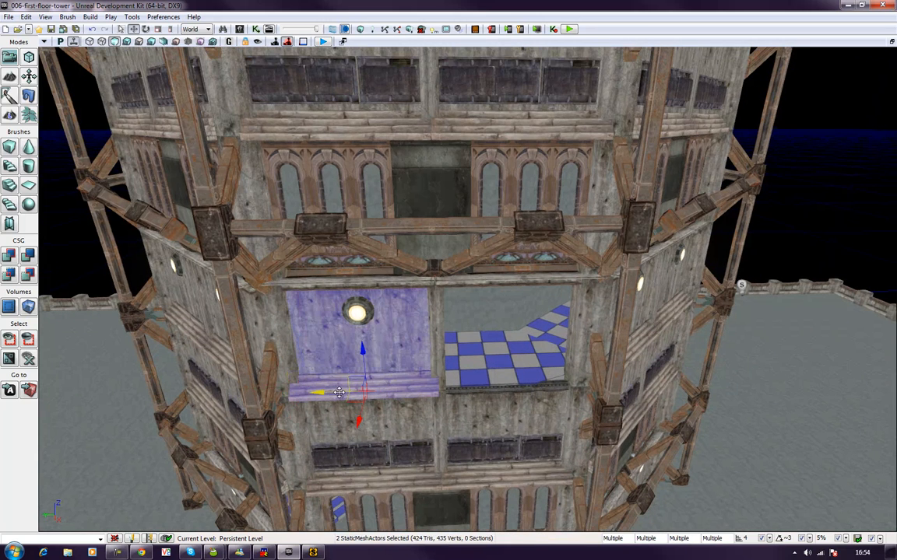
{"action": "left_click_drag", "start_coordinate": [335, 393], "coordinate": [482, 407]}
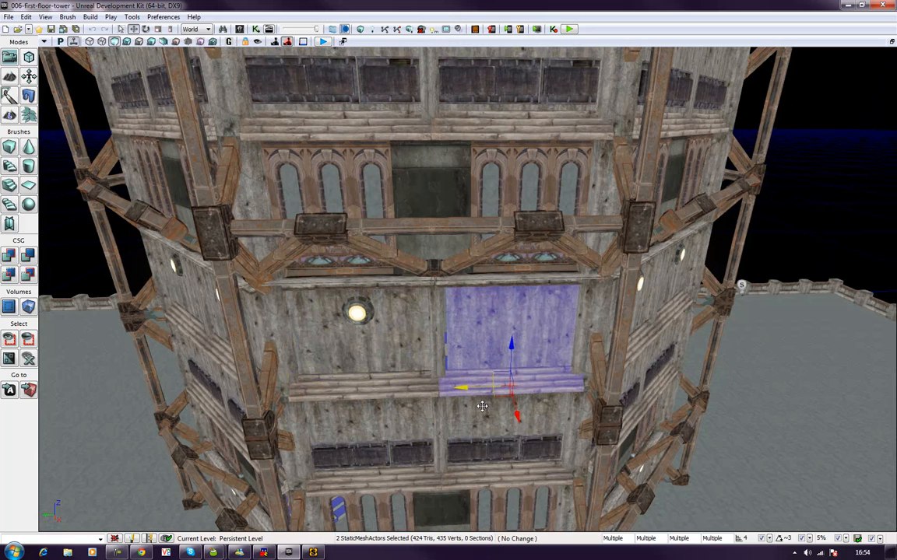
{"action": "left_click", "coordinate": [469, 333]}
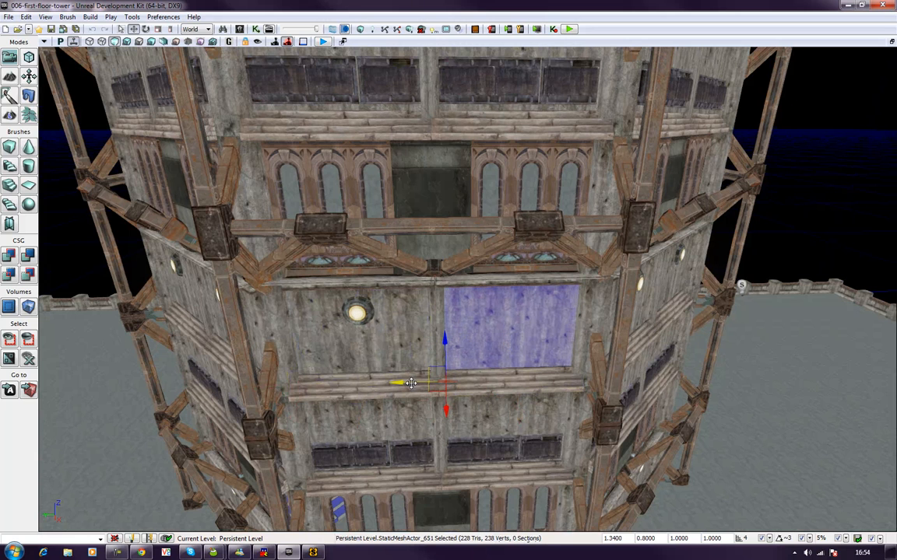
Step: Deselect the panel and examine the stacked tower from the outside and down through its open top
{"action": "scroll", "coordinate": [411, 383], "scroll_direction": "down", "scroll_amount": 8}
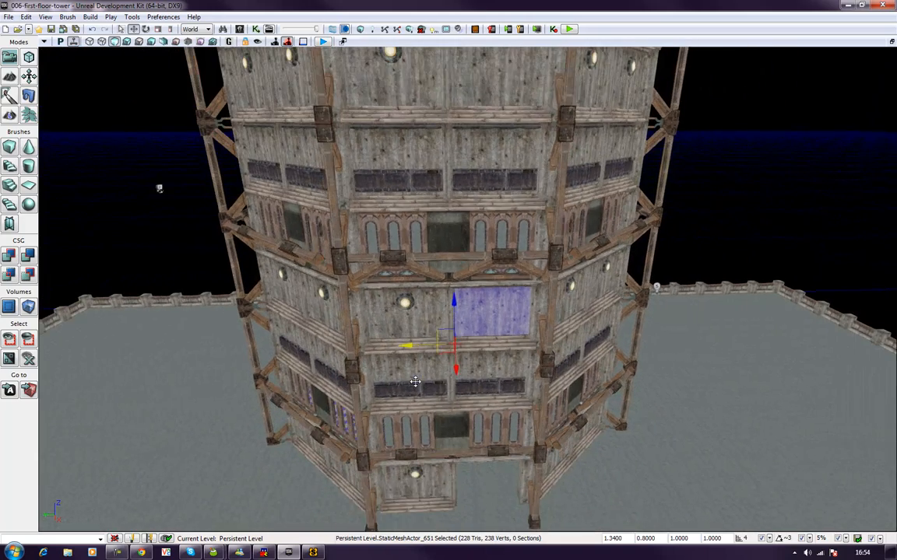
{"action": "left_click", "coordinate": [673, 232]}
{"action": "right_click_drag", "start_coordinate": [674, 232], "coordinate": [646, 226]}
{"action": "middle_click_drag", "start_coordinate": [646, 226], "coordinate": [643, 132]}
{"action": "right_click_drag", "start_coordinate": [643, 132], "coordinate": [448, 191]}
{"action": "right_click_drag", "start_coordinate": [662, 256], "coordinate": [674, 256]}
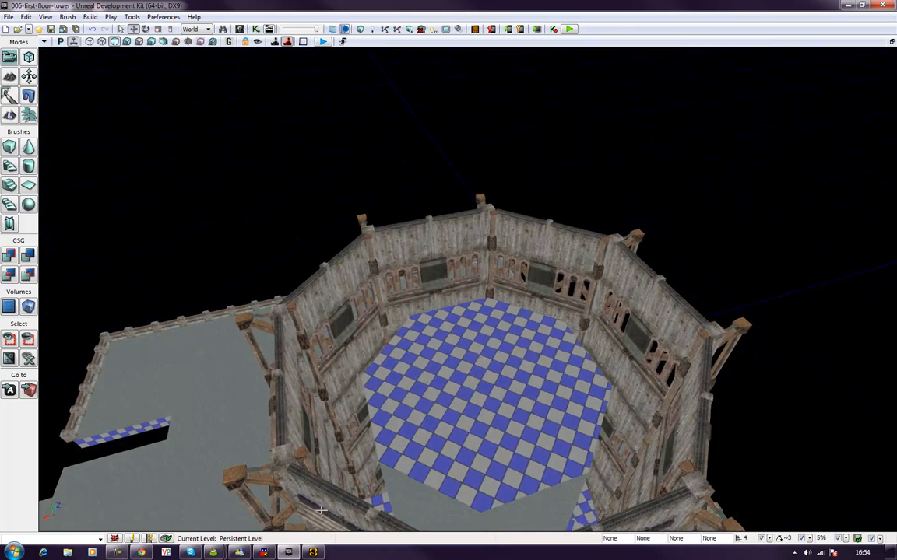
{"action": "right_click_drag", "start_coordinate": [416, 396], "coordinate": [476, 380]}
{"action": "right_click_drag", "start_coordinate": [481, 328], "coordinate": [483, 383]}
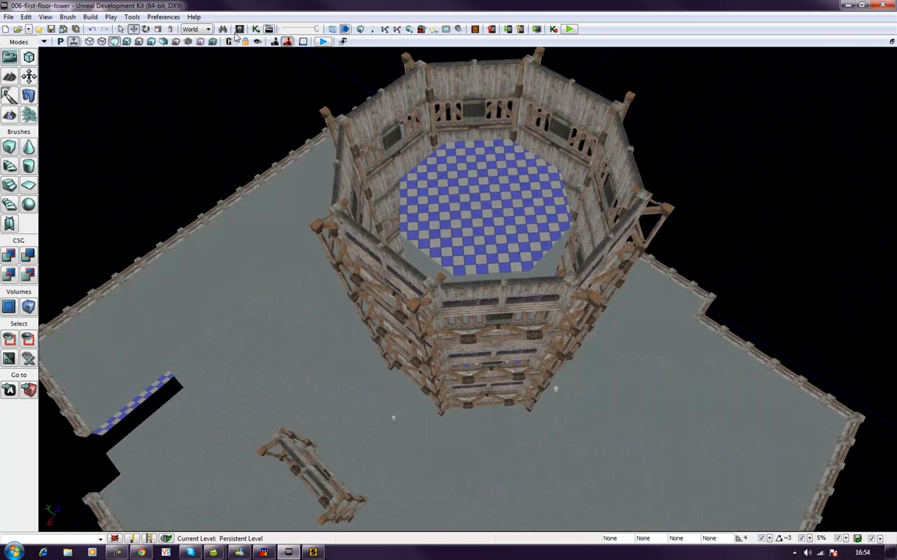
Step: Open the Content Browser, narrow its window, and filter the UDKGame packages to static meshes only
{"action": "left_click", "coordinate": [90, 17]}
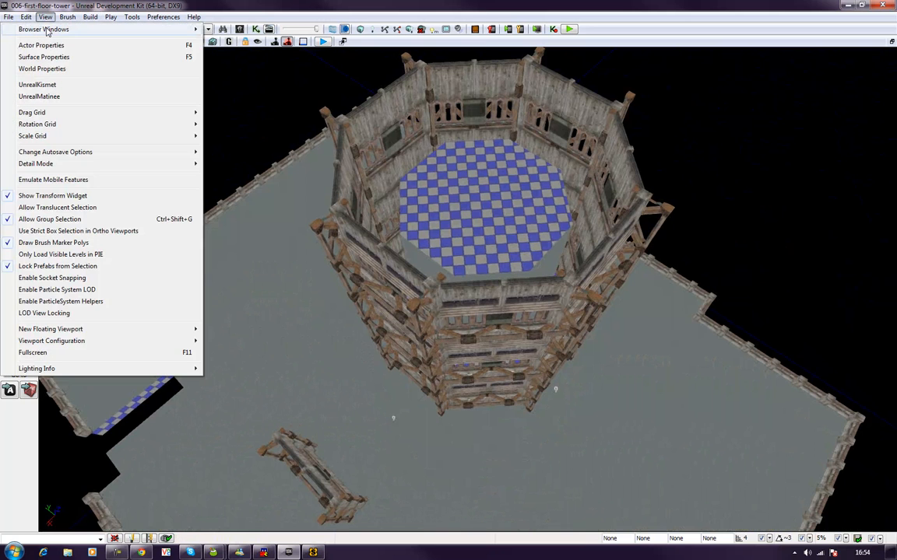
{"action": "mouse_move", "coordinate": [47, 29]}
{"action": "left_click", "coordinate": [233, 30]}
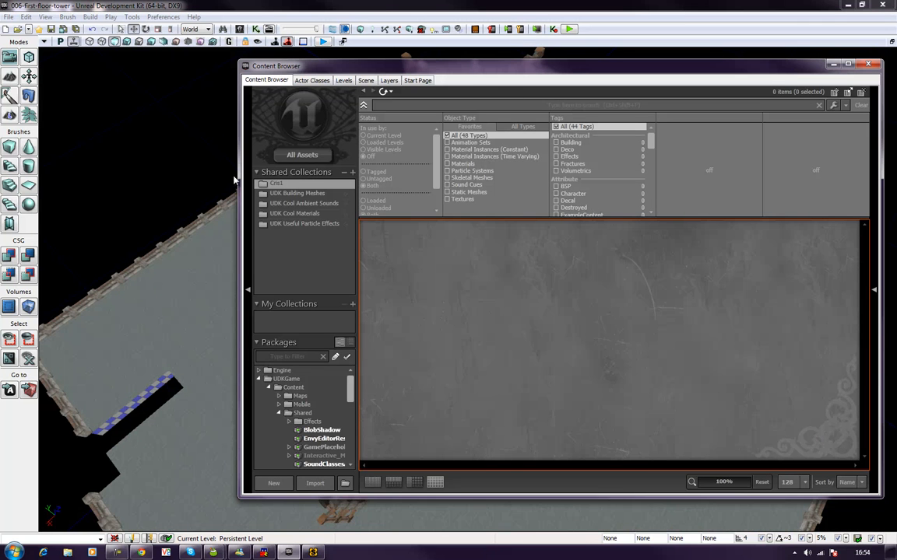
{"action": "left_click_drag", "start_coordinate": [237, 177], "coordinate": [406, 185]}
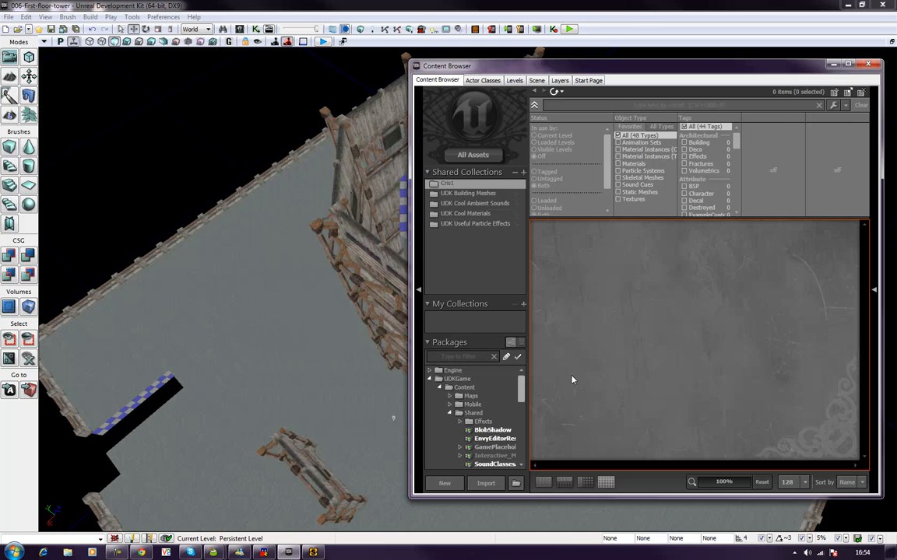
{"action": "left_click", "coordinate": [457, 379]}
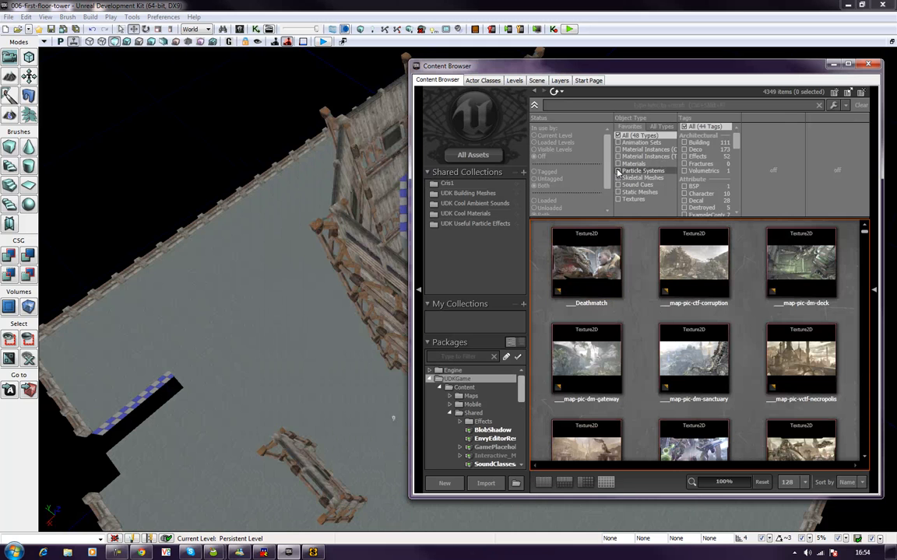
{"action": "left_click", "coordinate": [618, 192]}
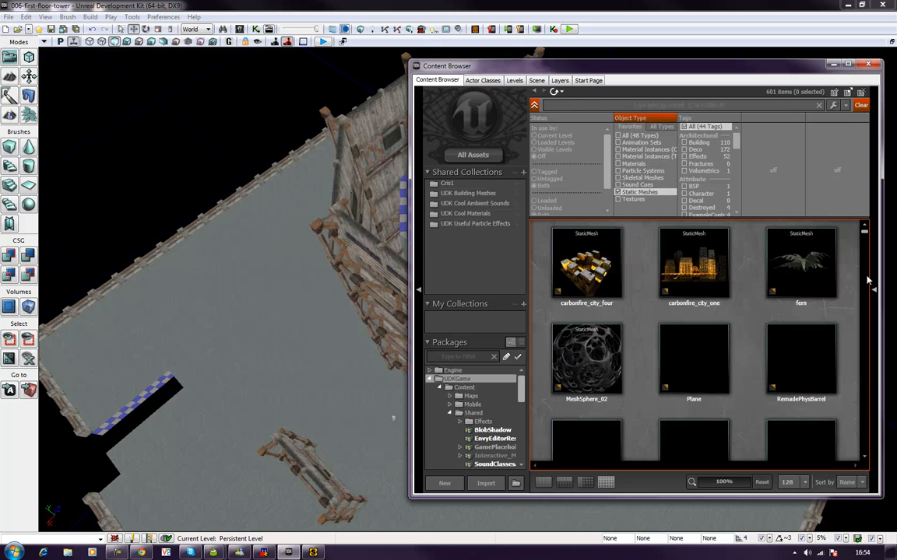
Step: Browse the UDKGame static meshes for a piece suitable as an upper floor inside the tower
{"action": "scroll", "coordinate": [865, 394], "scroll_direction": "down", "scroll_amount": 10}
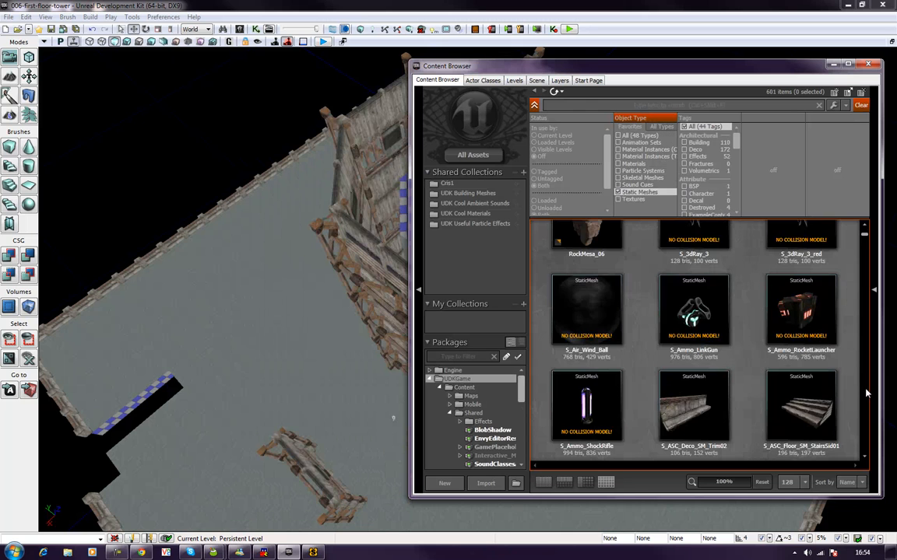
{"action": "scroll", "coordinate": [866, 394], "scroll_direction": "down", "scroll_amount": 10}
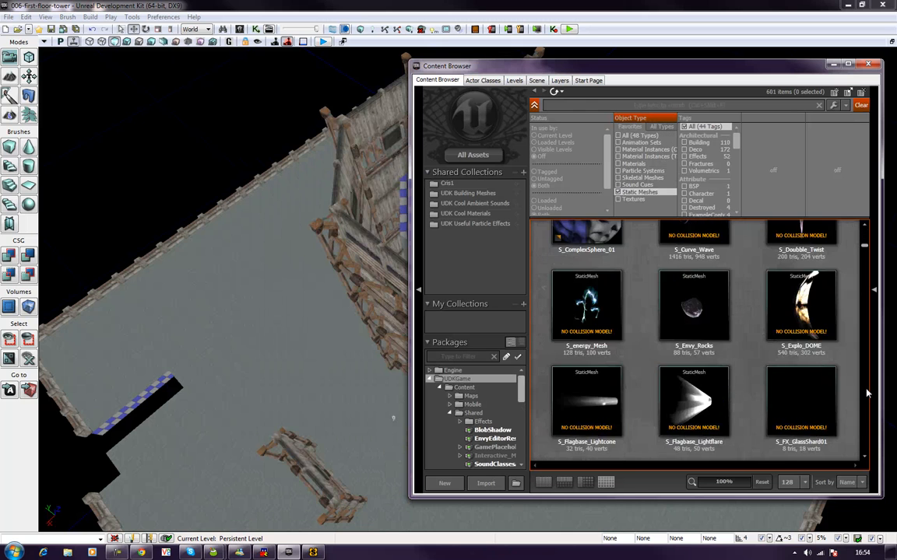
{"action": "scroll", "coordinate": [865, 394], "scroll_direction": "down", "scroll_amount": 10}
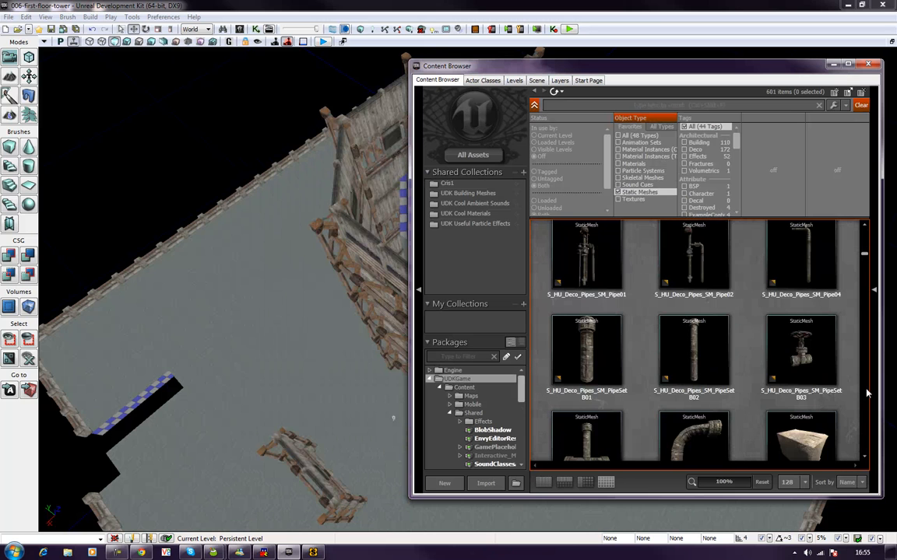
{"action": "scroll", "coordinate": [865, 394], "scroll_direction": "down", "scroll_amount": 10}
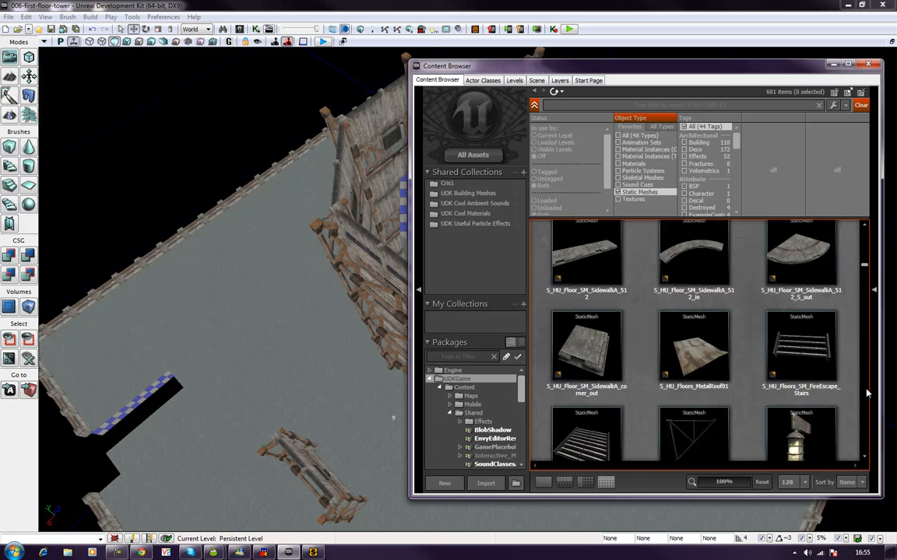
{"action": "scroll", "coordinate": [866, 394], "scroll_direction": "down", "scroll_amount": 10}
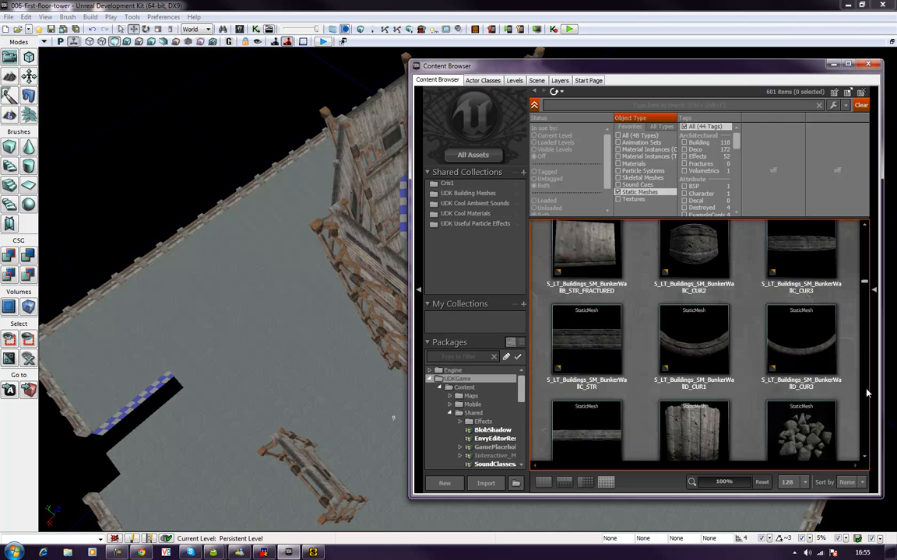
{"action": "scroll", "coordinate": [866, 394], "scroll_direction": "down", "scroll_amount": 5}
{"action": "scroll", "coordinate": [865, 394], "scroll_direction": "down", "scroll_amount": 10}
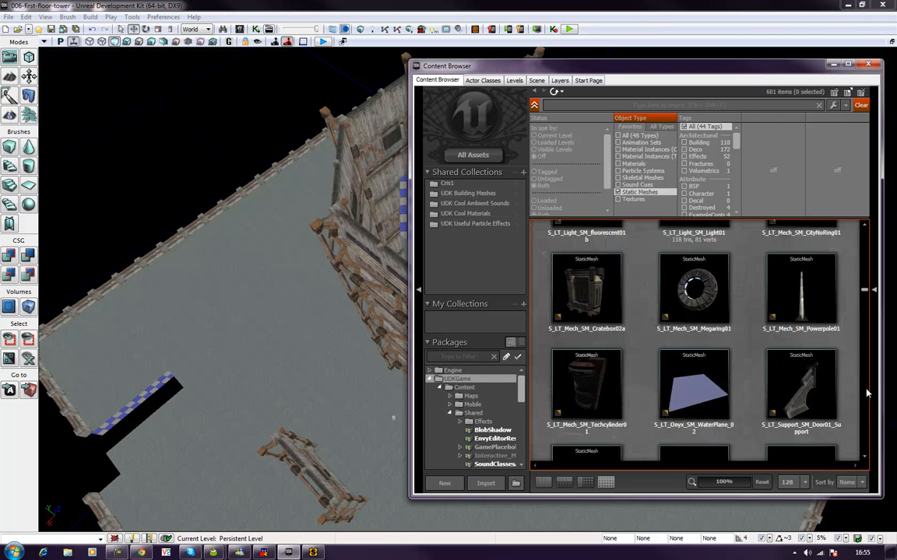
{"action": "scroll", "coordinate": [866, 394], "scroll_direction": "down", "scroll_amount": 5}
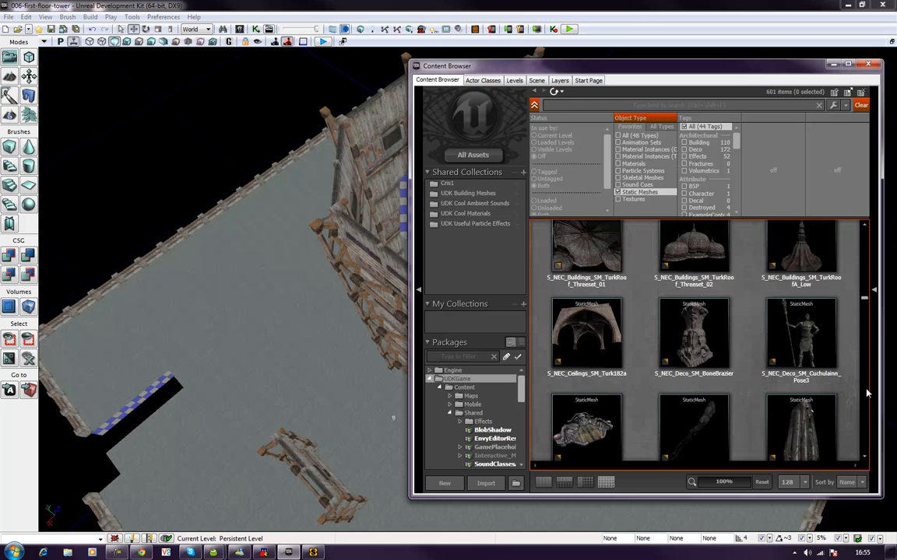
{"action": "scroll", "coordinate": [866, 394], "scroll_direction": "down", "scroll_amount": 10}
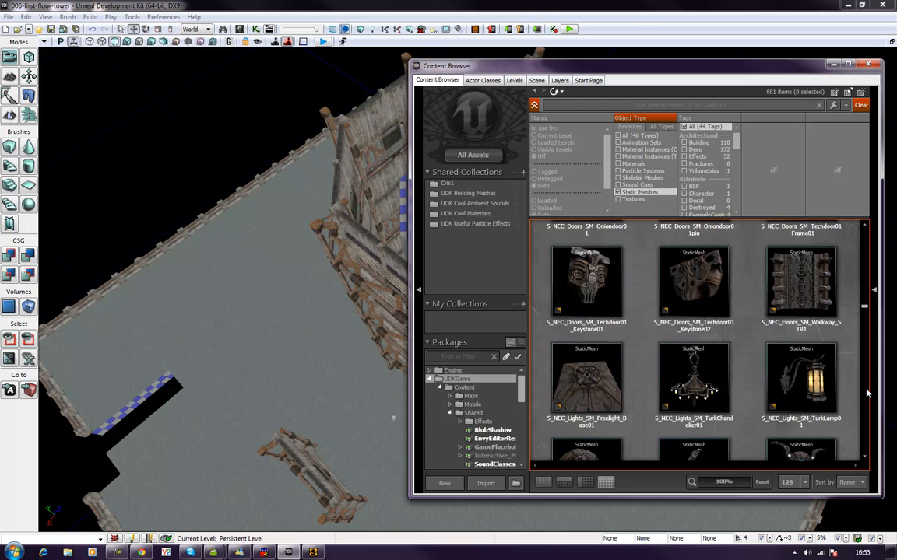
{"action": "scroll", "coordinate": [867, 393], "scroll_direction": "down", "scroll_amount": 10}
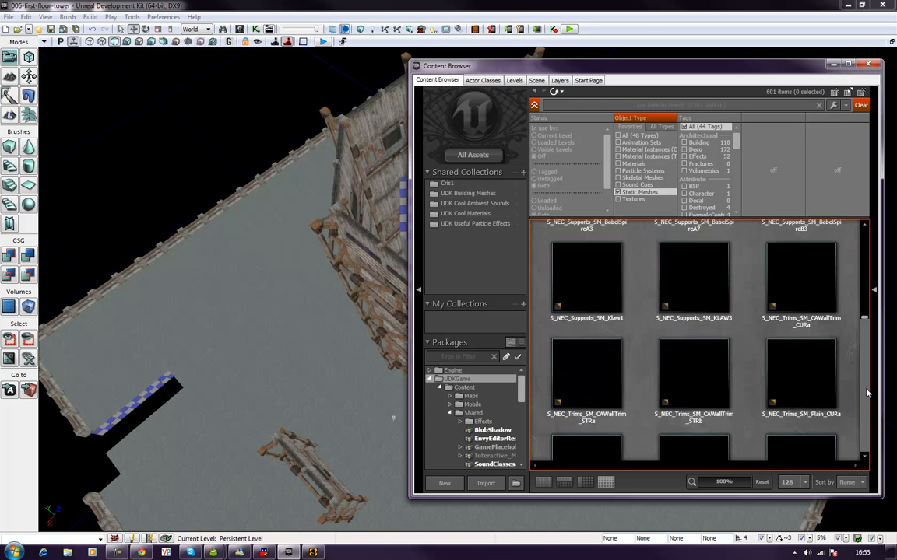
{"action": "scroll", "coordinate": [866, 394], "scroll_direction": "down", "scroll_amount": 10}
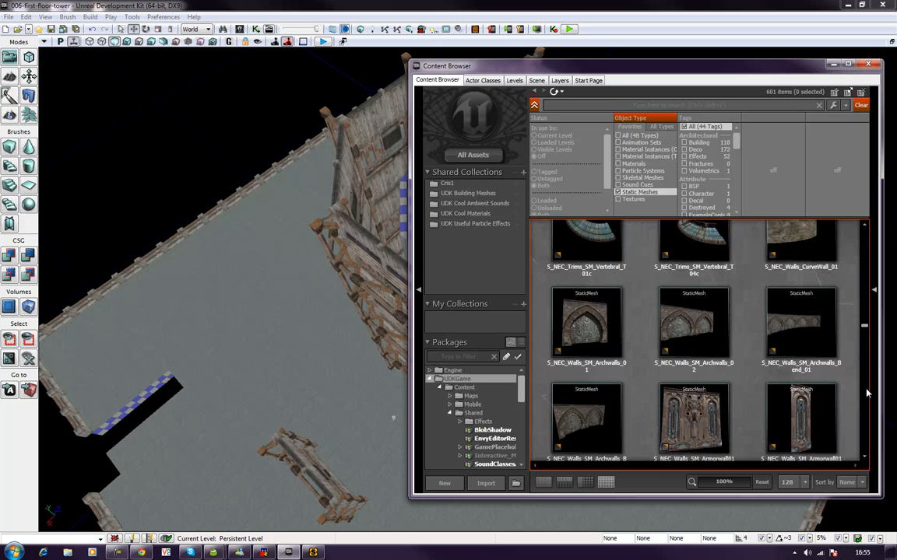
{"action": "scroll", "coordinate": [867, 394], "scroll_direction": "down", "scroll_amount": 10}
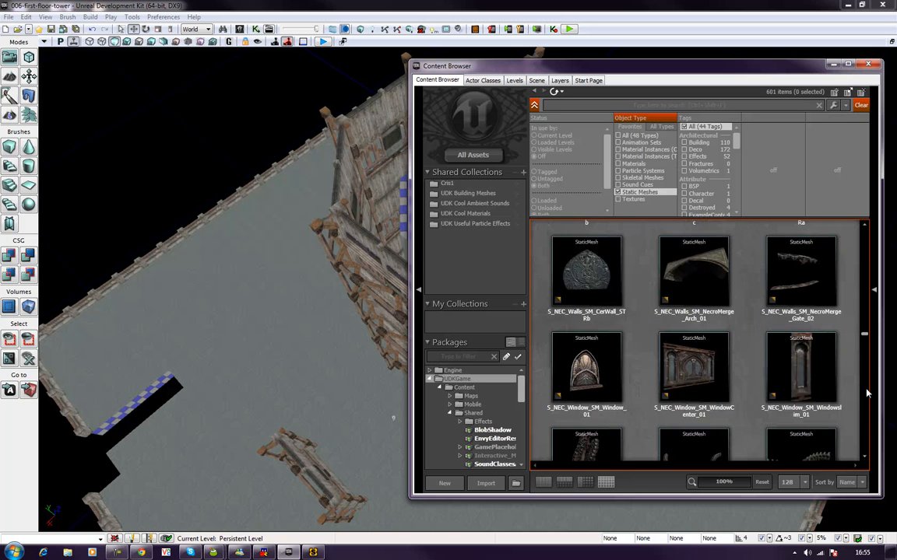
{"action": "scroll", "coordinate": [867, 393], "scroll_direction": "down", "scroll_amount": 10}
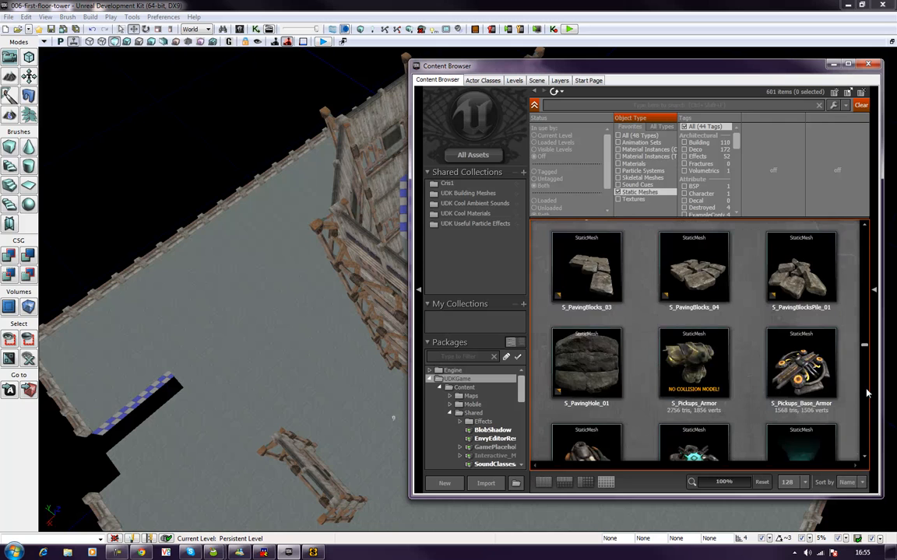
{"action": "scroll", "coordinate": [865, 416], "scroll_direction": "down", "scroll_amount": 10}
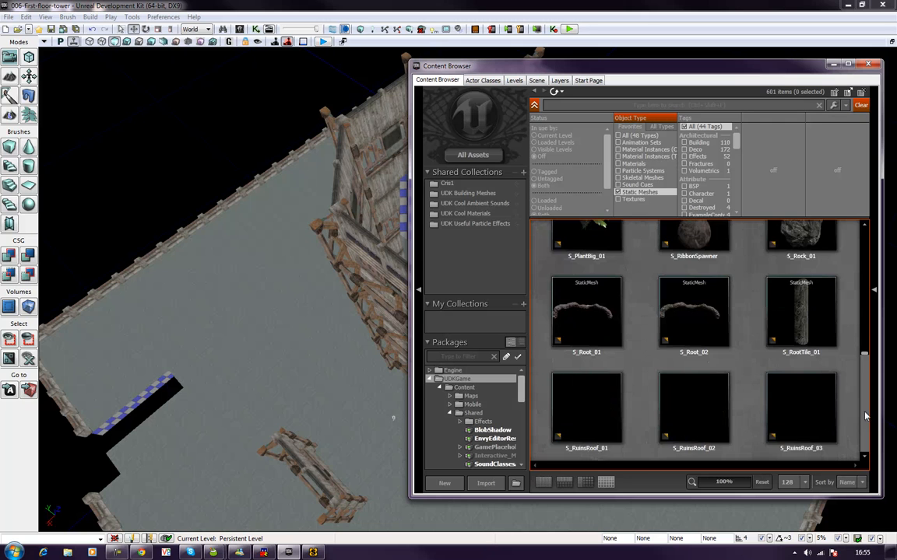
{"action": "scroll", "coordinate": [865, 417], "scroll_direction": "down", "scroll_amount": 10}
{"action": "scroll", "coordinate": [865, 417], "scroll_direction": "down", "scroll_amount": 10}
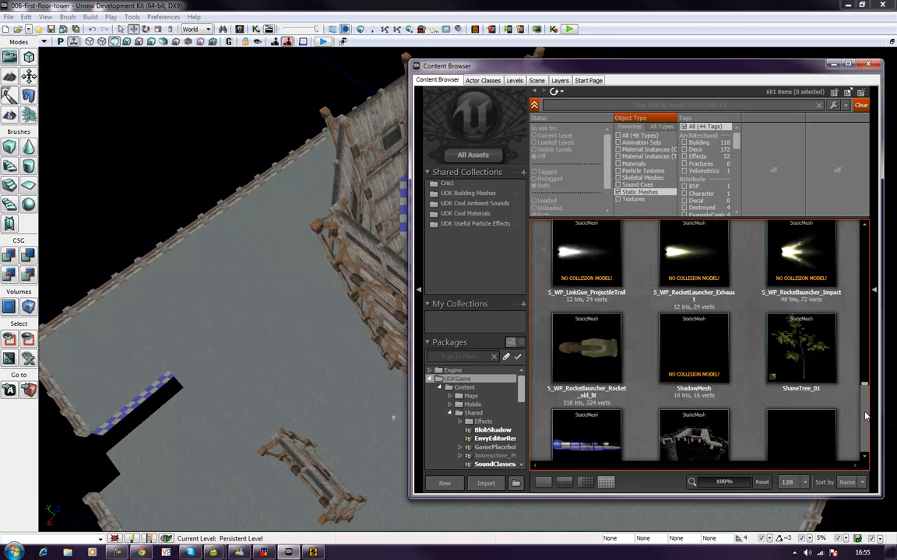
{"action": "scroll", "coordinate": [865, 416], "scroll_direction": "down", "scroll_amount": 5}
{"action": "left_click_drag", "start_coordinate": [865, 389], "coordinate": [862, 267]}
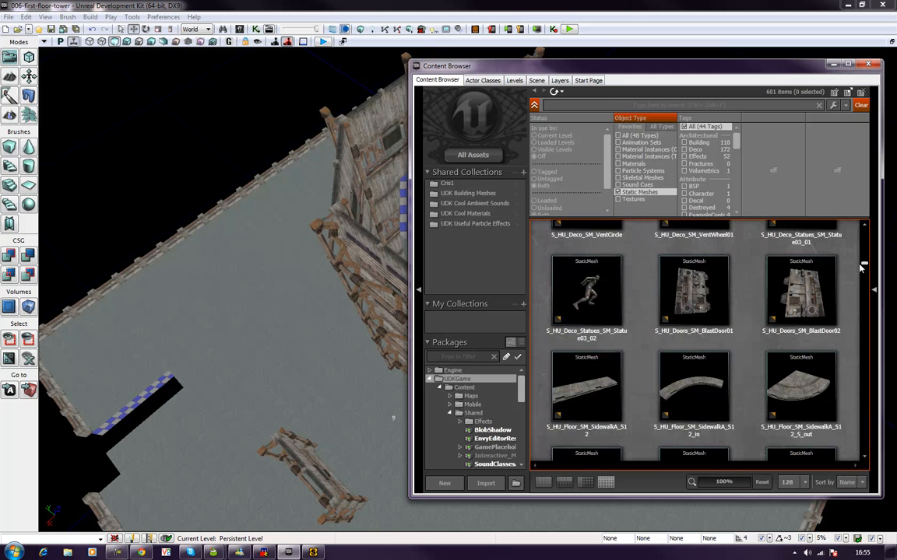
Step: Place the S_HU_Floor_SM_SidewalkA_512_S_out mesh in the level, close the Content Browser, and move the piece inside the tower's upper floor
{"action": "left_click_drag", "start_coordinate": [798, 390], "coordinate": [366, 185]}
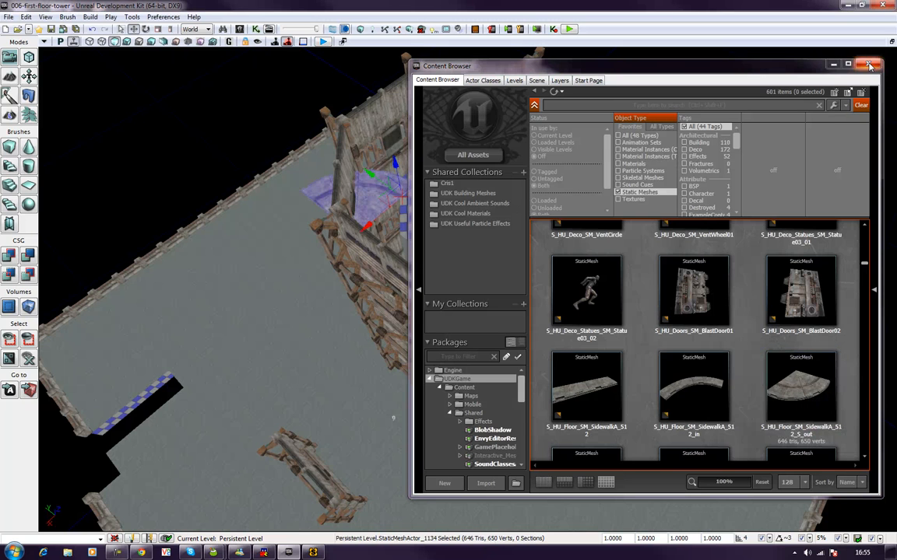
{"action": "left_click", "coordinate": [870, 65]}
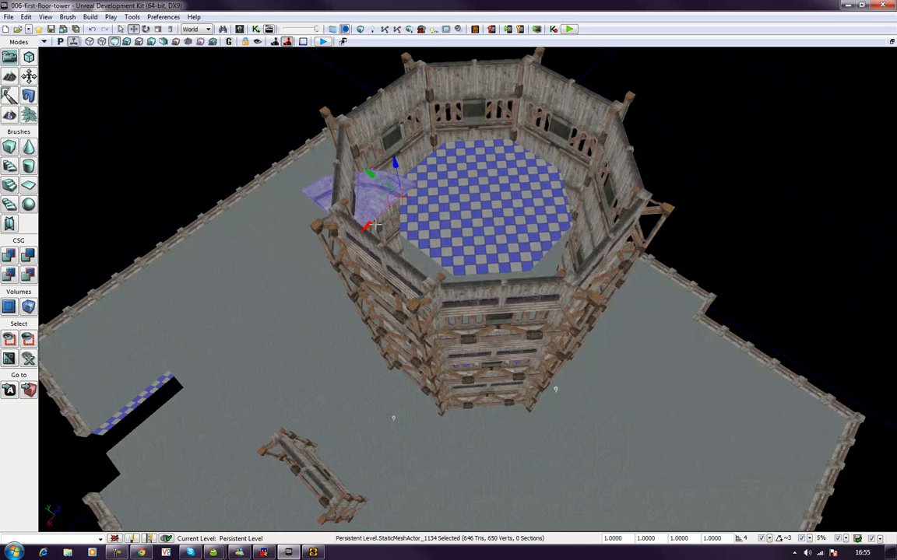
{"action": "left_click_drag", "start_coordinate": [366, 225], "coordinate": [482, 173]}
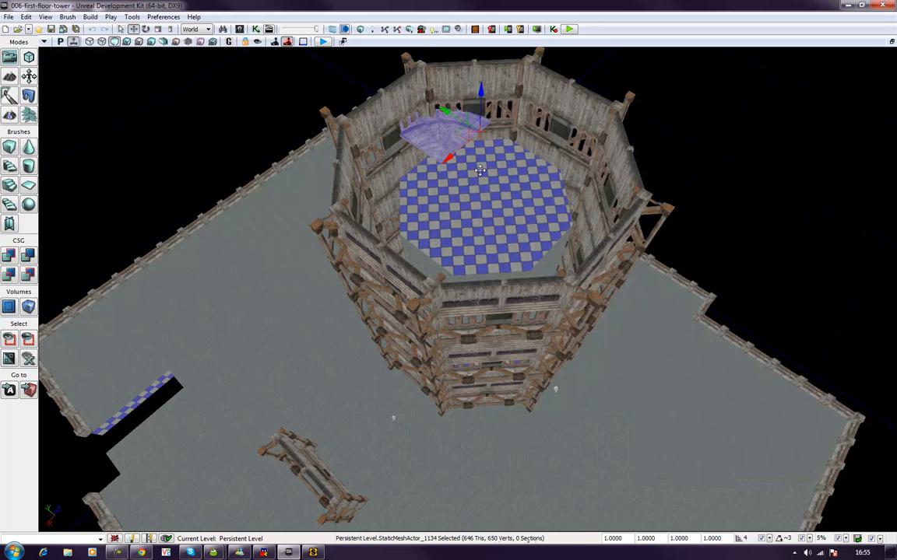
{"action": "left_click_drag", "start_coordinate": [453, 116], "coordinate": [501, 146]}
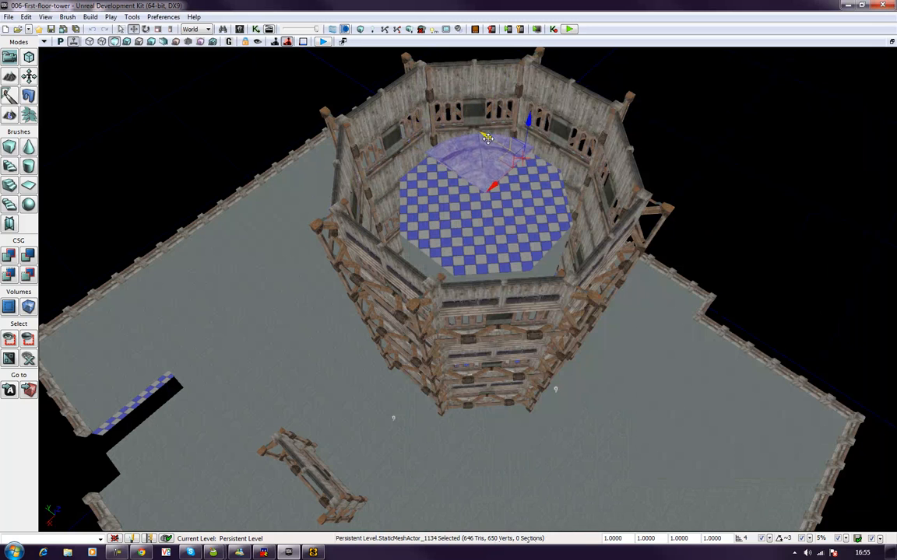
Step: Set the curved sidewalk piece's overall scale to 2
{"action": "left_click", "coordinate": [613, 538]}
{"action": "type", "text": "2"}
{"action": "key", "text": "Return"}
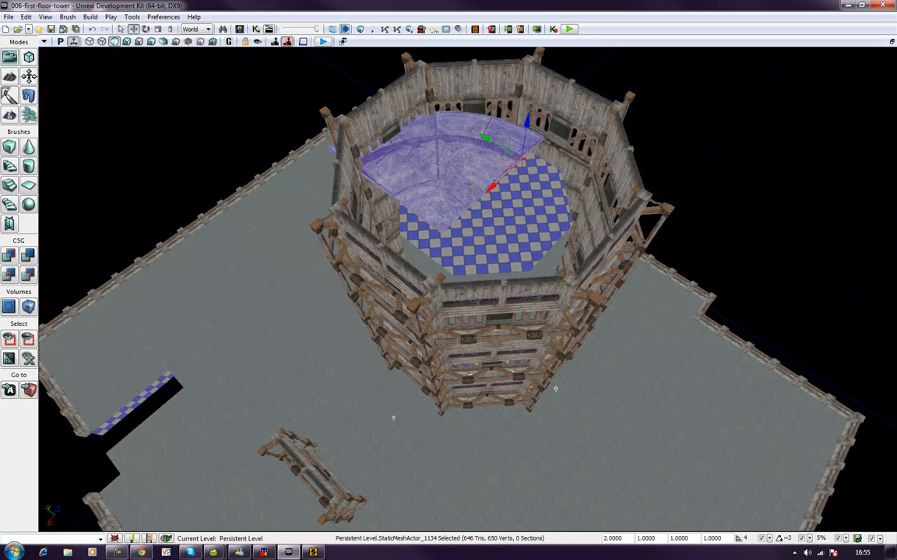
Step: Duplicate the curved floor piece with a quarter-turn rotation and move the copy beside the original as the adjoining quadrant
{"action": "key", "text": "space"}
{"action": "left_click_drag", "start_coordinate": [512, 198], "coordinate": [442, 201]}
{"action": "key", "text": "space"}
{"action": "key", "text": "space"}
{"action": "key", "text": "space"}
{"action": "left_click_drag", "start_coordinate": [499, 164], "coordinate": [327, 172]}
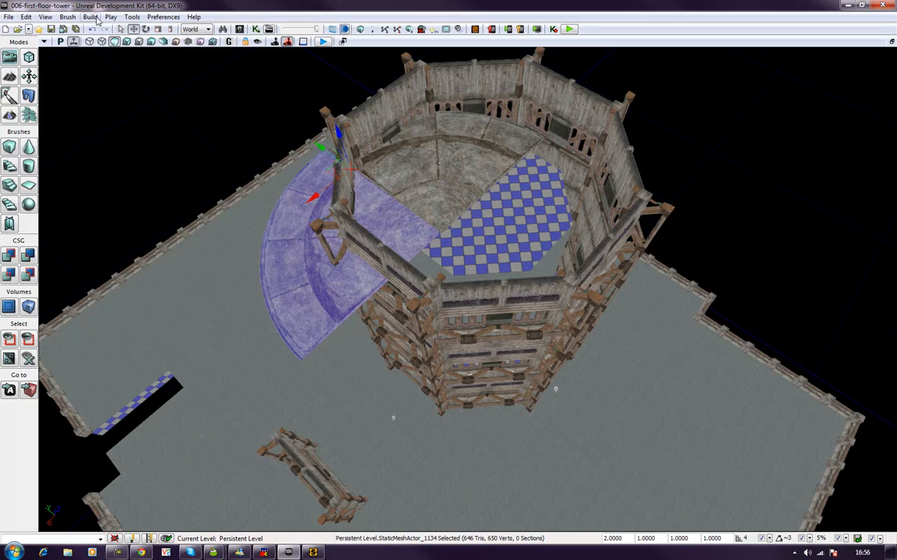
Step: Restore the four-view layout, bring the copied floor piece into the Top view, and maximize that view
{"action": "left_click", "coordinate": [892, 43]}
{"action": "key", "text": "Home"}
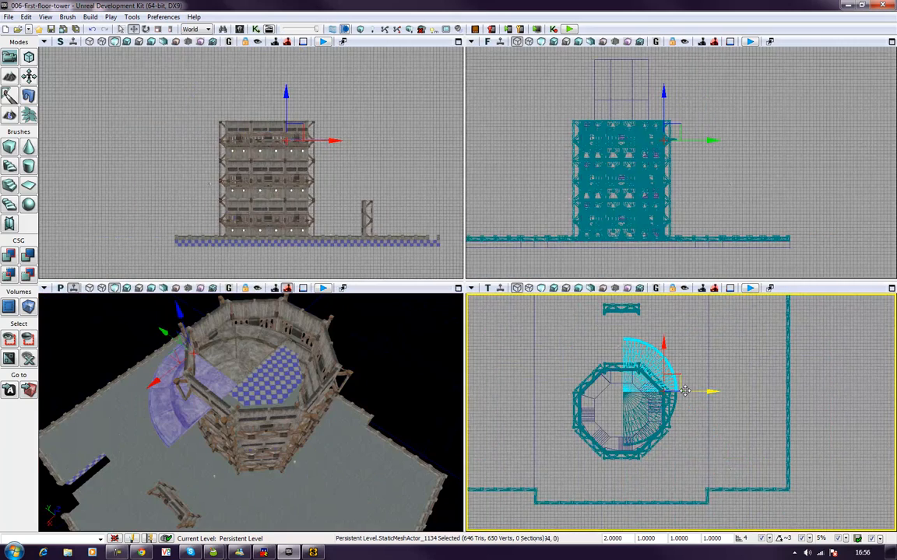
{"action": "left_click", "coordinate": [890, 288]}
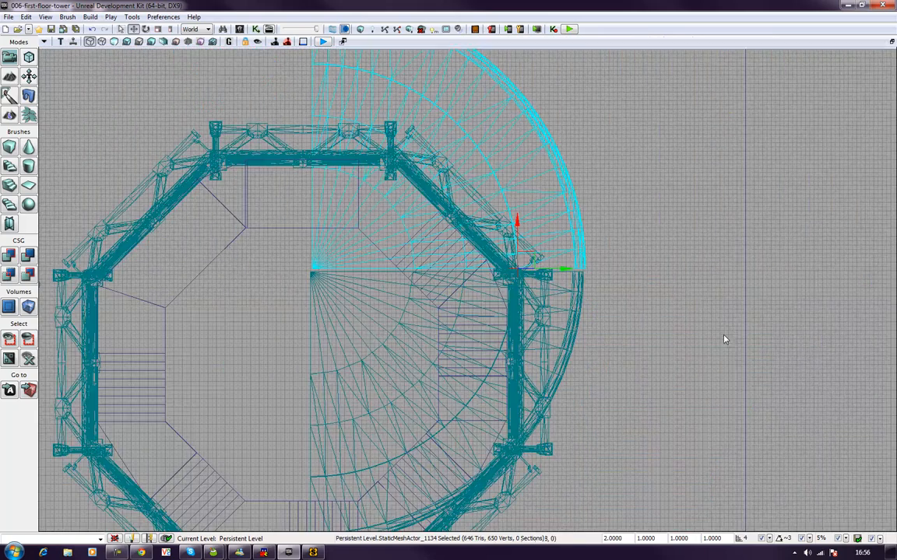
Step: Show the Top view in Unlit mode and nudge the copied quadrant so its straight edge meets the original floor piece
{"action": "left_click", "coordinate": [115, 43]}
{"action": "left_click_drag", "start_coordinate": [591, 300], "coordinate": [595, 311]}
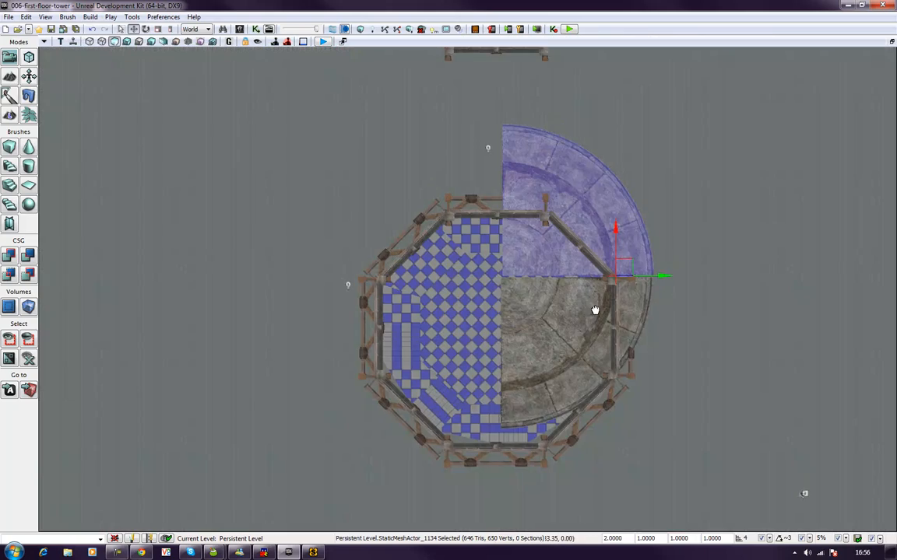
{"action": "scroll", "coordinate": [594, 311], "scroll_direction": "up", "scroll_amount": 5}
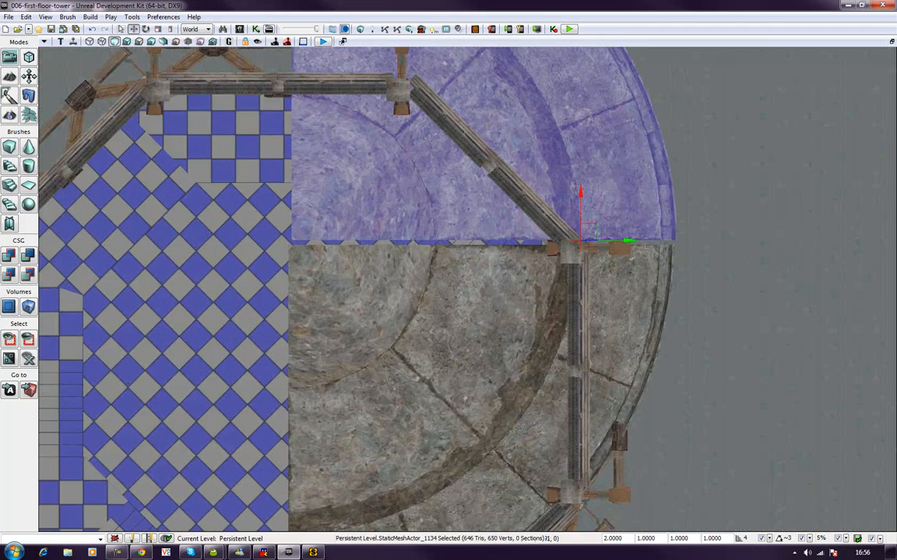
{"action": "left_click_drag", "start_coordinate": [595, 226], "coordinate": [592, 228]}
{"action": "scroll", "coordinate": [592, 228], "scroll_direction": "down", "scroll_amount": 3}
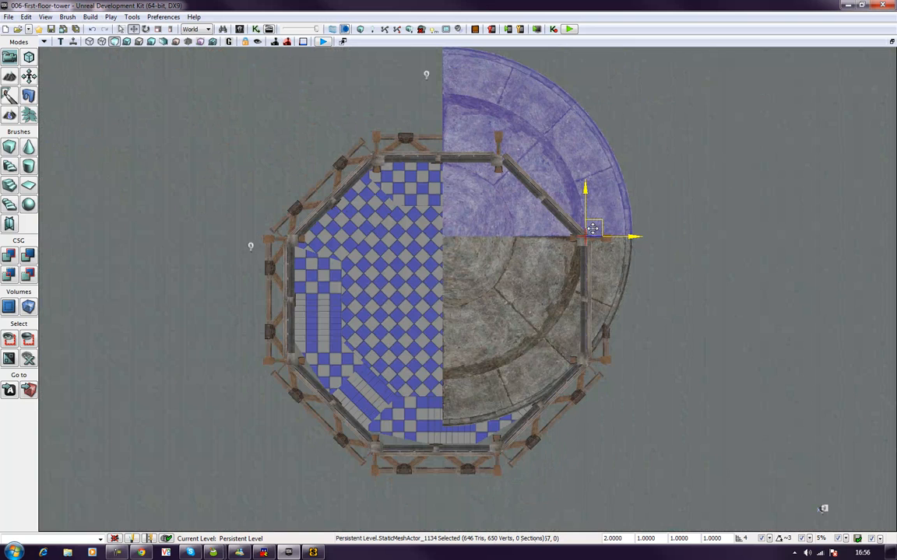
Step: Duplicate both quadrant pieces with a half-turn rotation and move the copies opposite the originals to complete the circular floor
{"action": "left_click", "coordinate": [496, 293], "text": "ctrl"}
{"action": "key", "text": "space"}
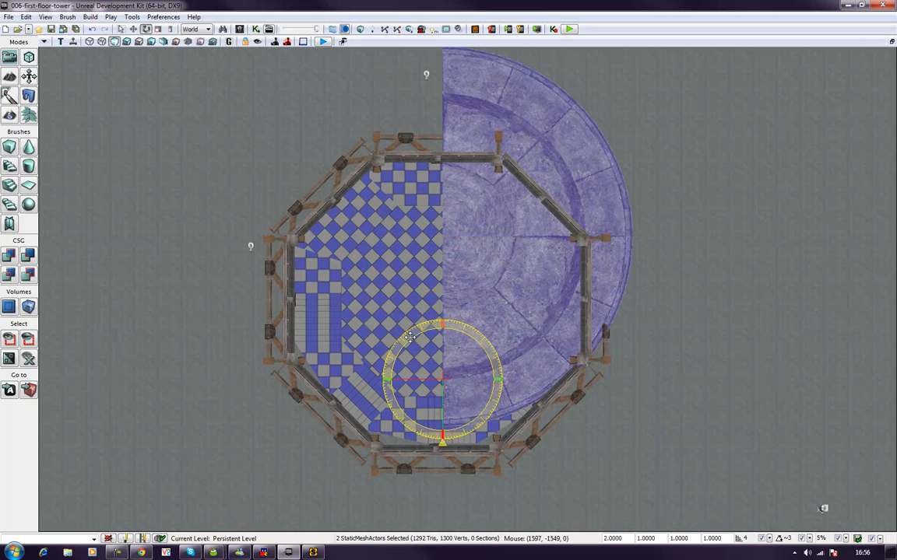
{"action": "left_click_drag", "start_coordinate": [410, 337], "coordinate": [270, 337], "text": "alt"}
{"action": "key", "text": "space"}
{"action": "key", "text": "space"}
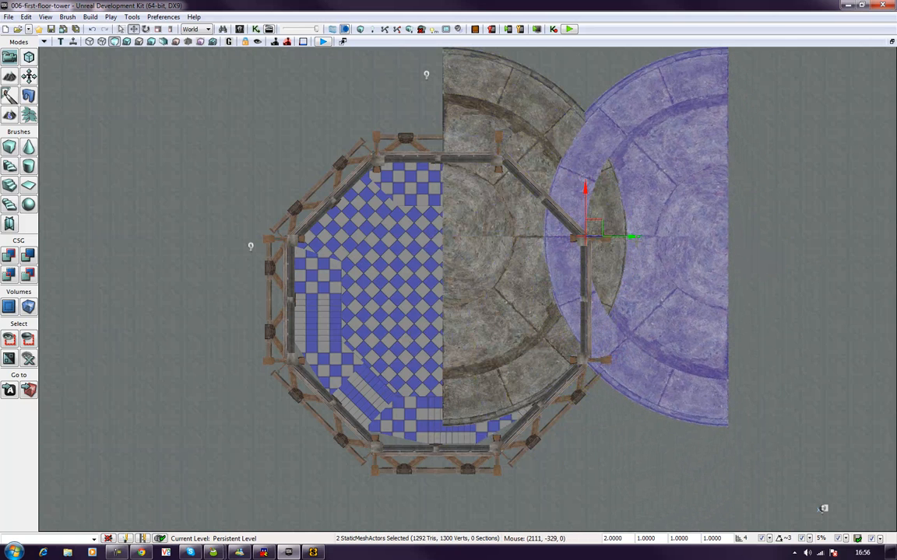
{"action": "left_click_drag", "start_coordinate": [634, 238], "coordinate": [313, 273]}
Step: Select all four quadrant pieces and centre the circular floor on the octagonal tower
{"action": "left_click", "coordinate": [497, 205], "text": "ctrl"}
{"action": "left_click", "coordinate": [485, 286], "text": "ctrl"}
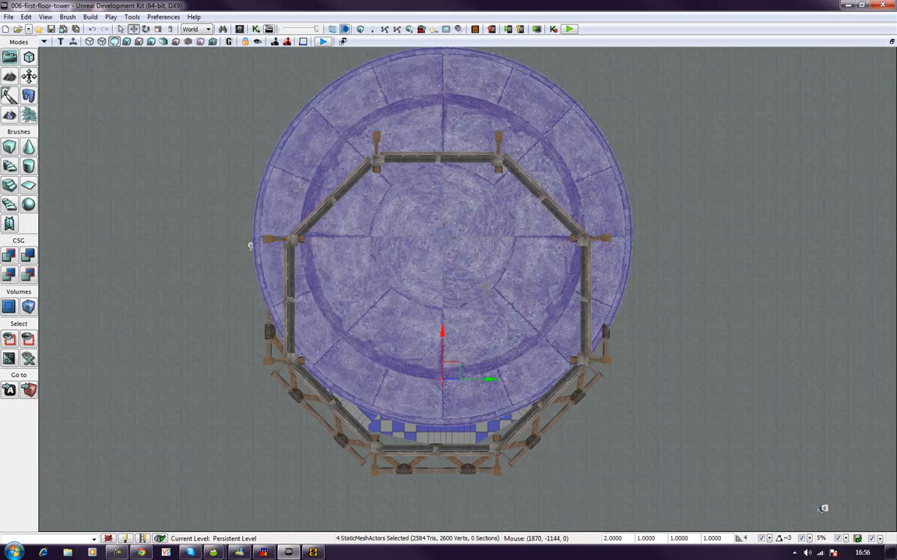
{"action": "left_click_drag", "start_coordinate": [455, 371], "coordinate": [454, 434]}
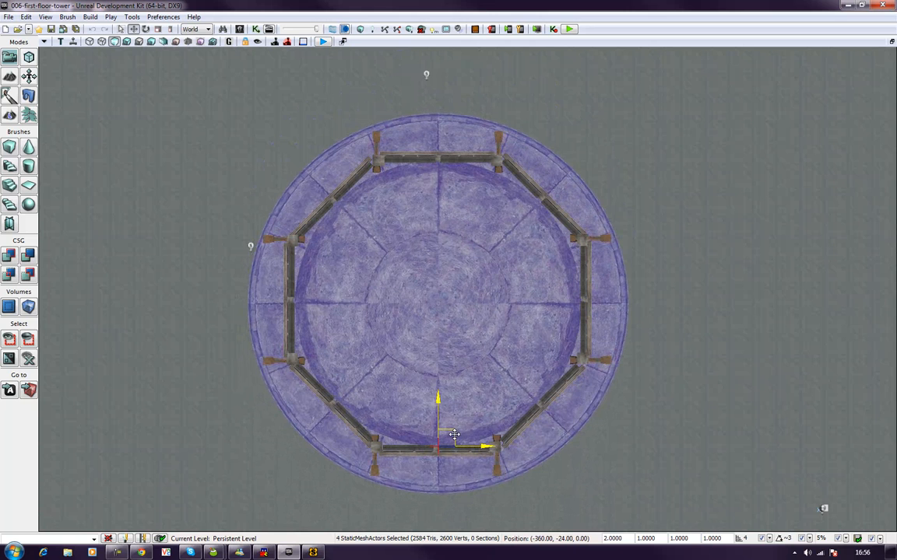
{"action": "left_click_drag", "start_coordinate": [454, 434], "coordinate": [452, 437]}
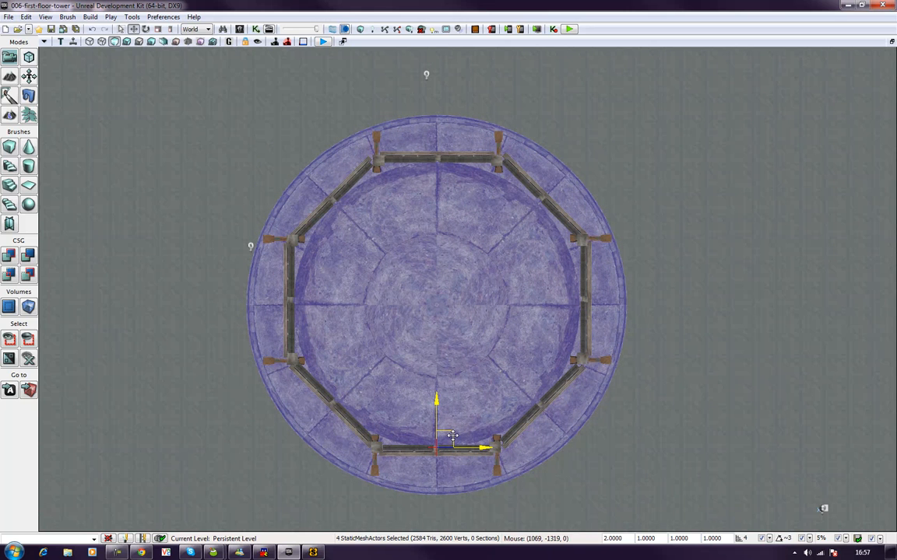
{"action": "scroll", "coordinate": [452, 433], "scroll_direction": "down", "scroll_amount": 3}
{"action": "scroll", "coordinate": [449, 436], "scroll_direction": "up", "scroll_amount": 3}
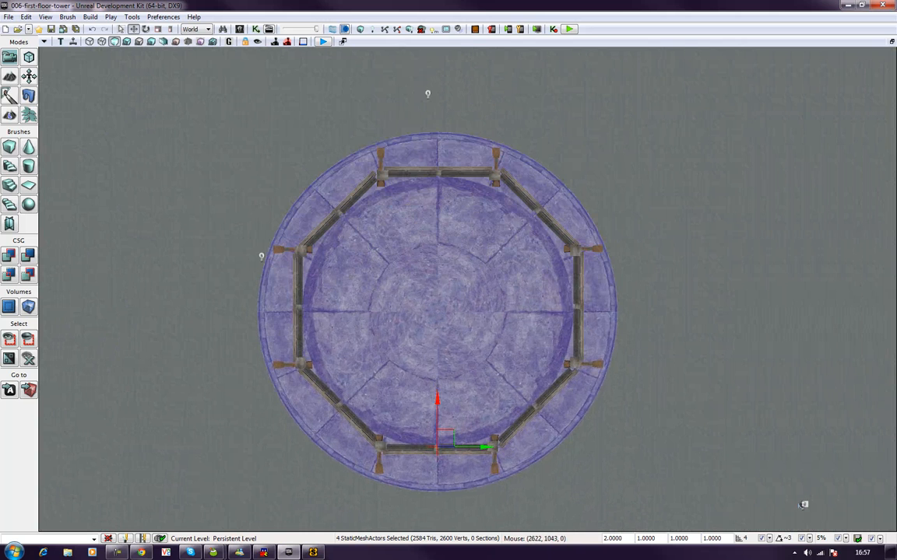
Step: Restore the four-view layout, clear the selection, and maximize the Perspective view with the tower's upper storey in sight
{"action": "left_click", "coordinate": [893, 49]}
{"action": "left_click", "coordinate": [892, 42]}
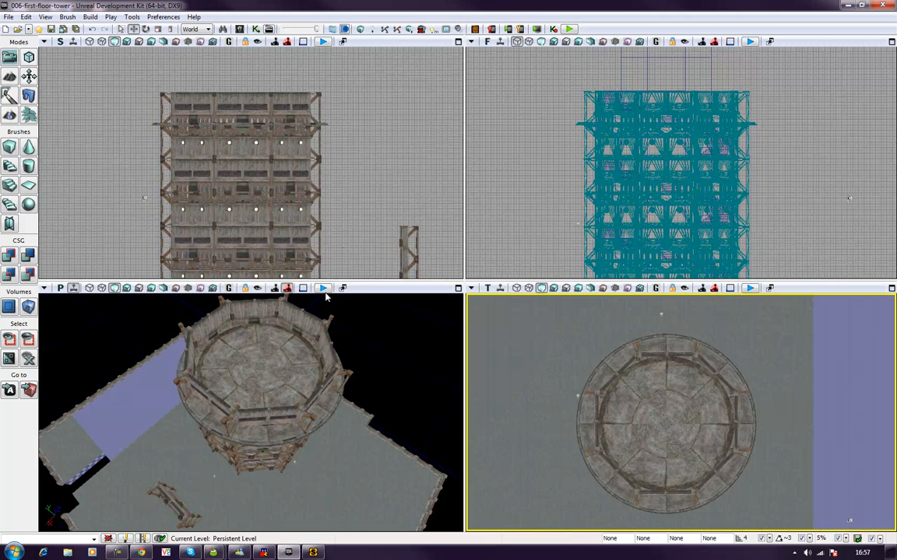
{"action": "right_click_drag", "start_coordinate": [413, 421], "coordinate": [410, 391]}
{"action": "scroll", "coordinate": [414, 421], "scroll_direction": "down", "scroll_amount": 4}
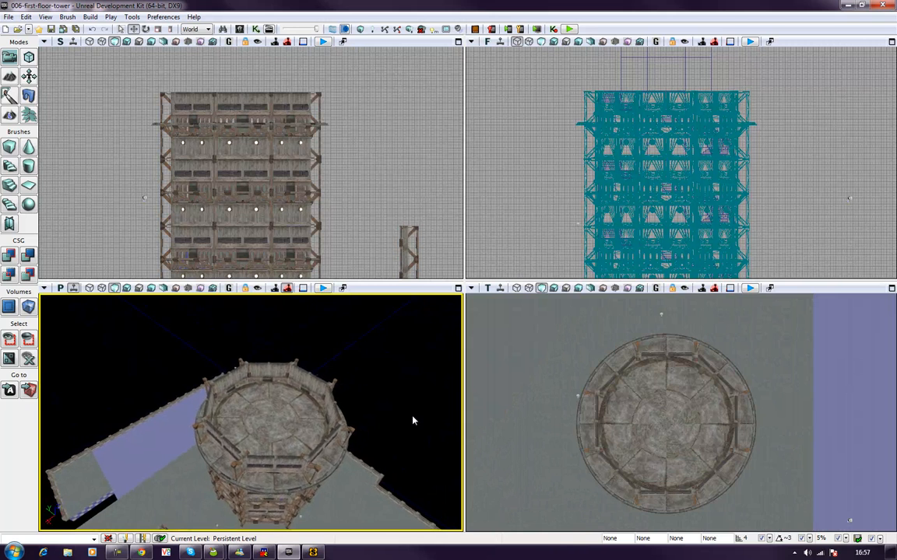
{"action": "left_click", "coordinate": [460, 289]}
{"action": "right_click_drag", "start_coordinate": [463, 293], "coordinate": [469, 275]}
{"action": "key", "text": "w"}
{"action": "right_click_drag", "start_coordinate": [499, 192], "coordinate": [499, 206]}
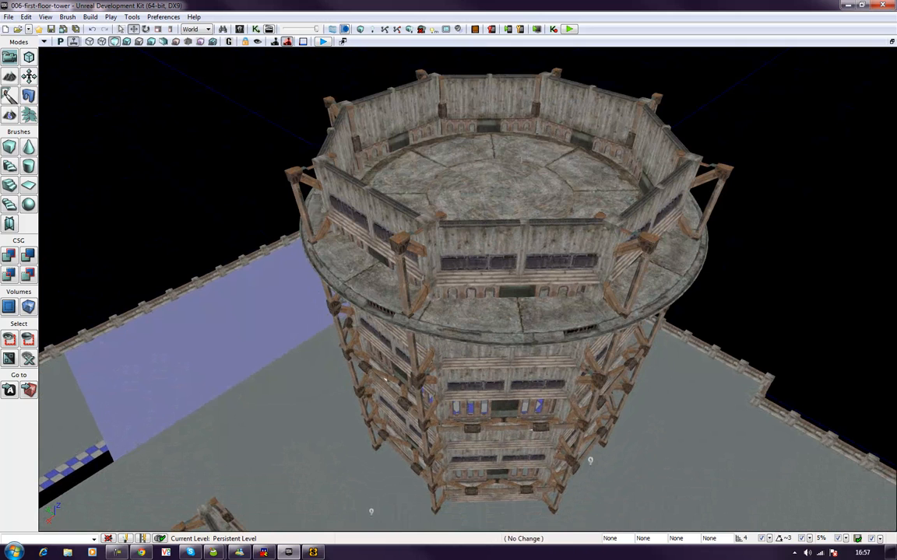
Step: Select the four circular floor pieces and raise them to the top of the tower walls as a roof
{"action": "left_click", "coordinate": [488, 165]}
{"action": "left_click", "coordinate": [426, 179], "text": "ctrl"}
{"action": "left_click", "coordinate": [571, 188], "text": "ctrl"}
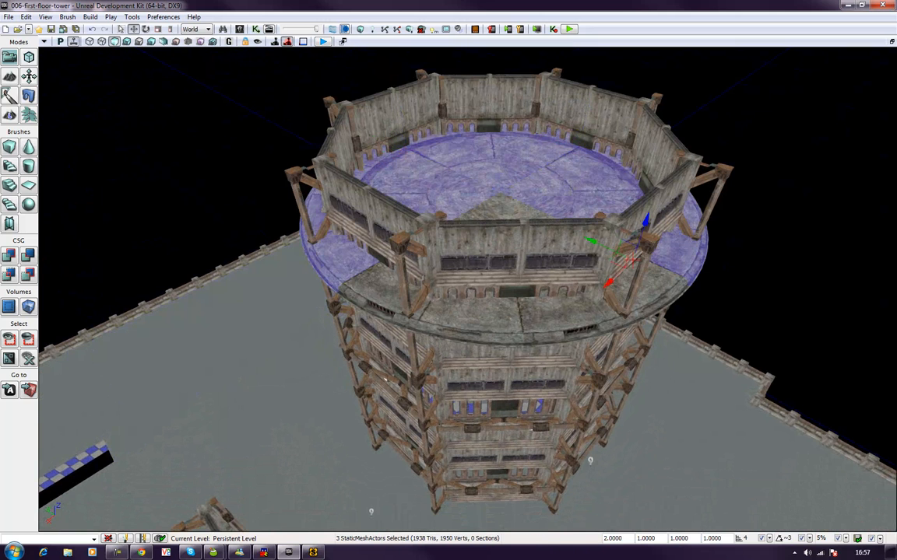
{"action": "left_click", "coordinate": [458, 185], "text": "ctrl"}
{"action": "right_click_drag", "start_coordinate": [459, 184], "coordinate": [462, 131]}
{"action": "right_click_drag", "start_coordinate": [414, 265], "coordinate": [414, 264]}
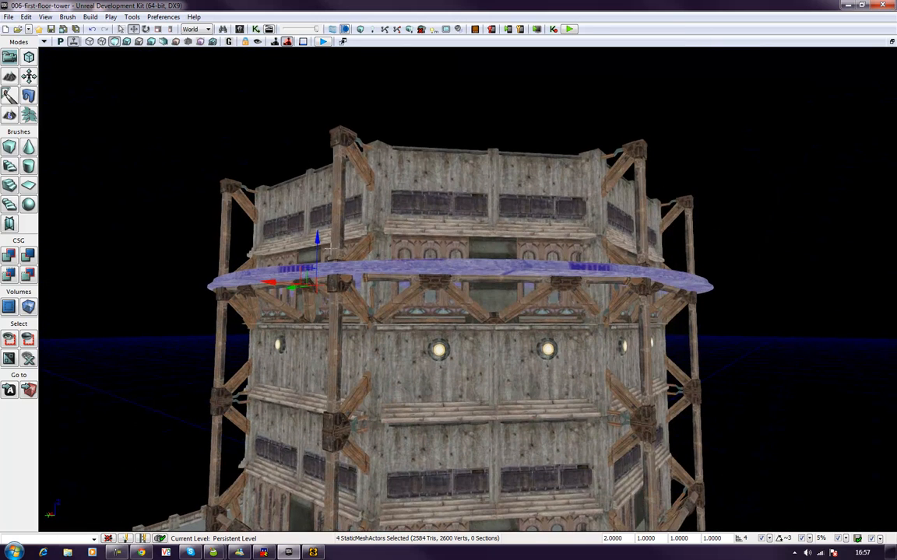
{"action": "left_click_drag", "start_coordinate": [319, 247], "coordinate": [344, 126]}
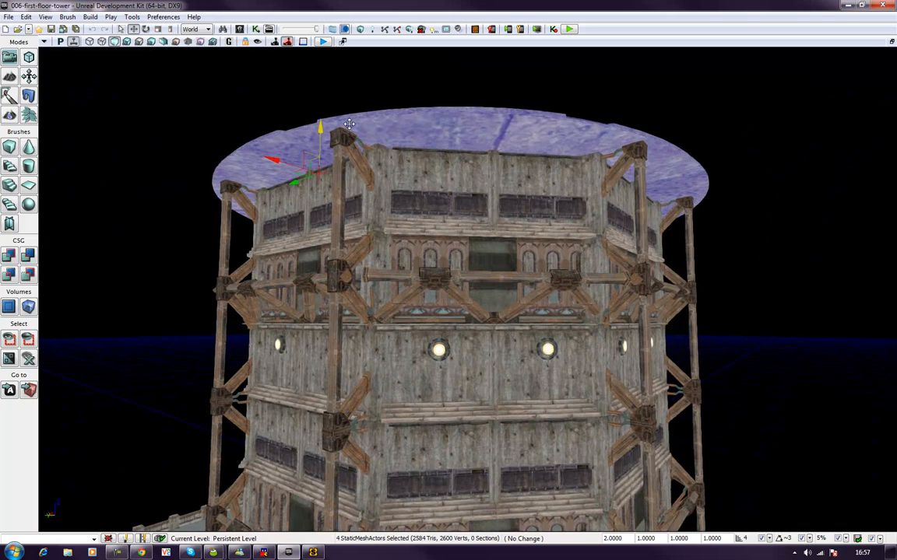
{"action": "left_click_drag", "start_coordinate": [349, 124], "coordinate": [351, 122]}
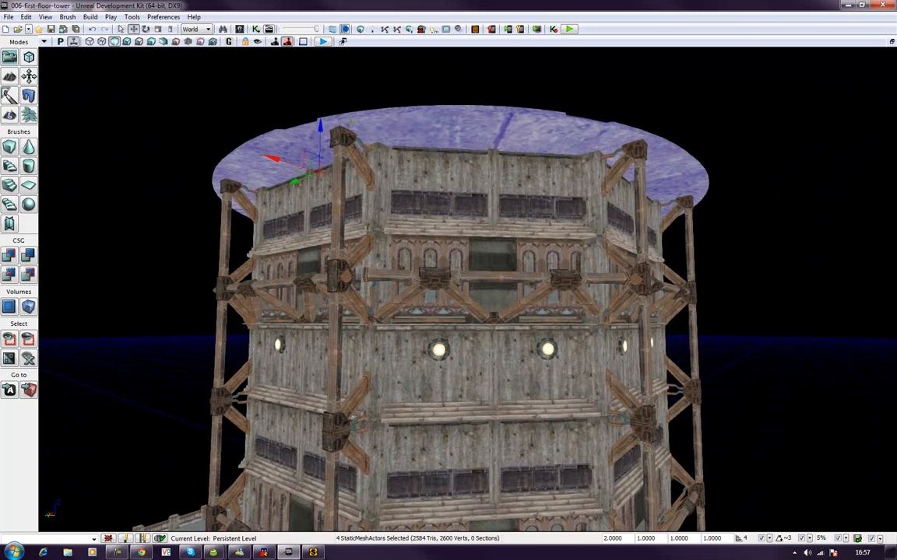
Step: Add a point light on the checkered floor inside the tower's upper storey and raise it above the surface
{"action": "left_click", "coordinate": [752, 140]}
{"action": "right_click_drag", "start_coordinate": [753, 140], "coordinate": [540, 255]}
{"action": "key", "text": "w"}
{"action": "right_click", "coordinate": [494, 274]}
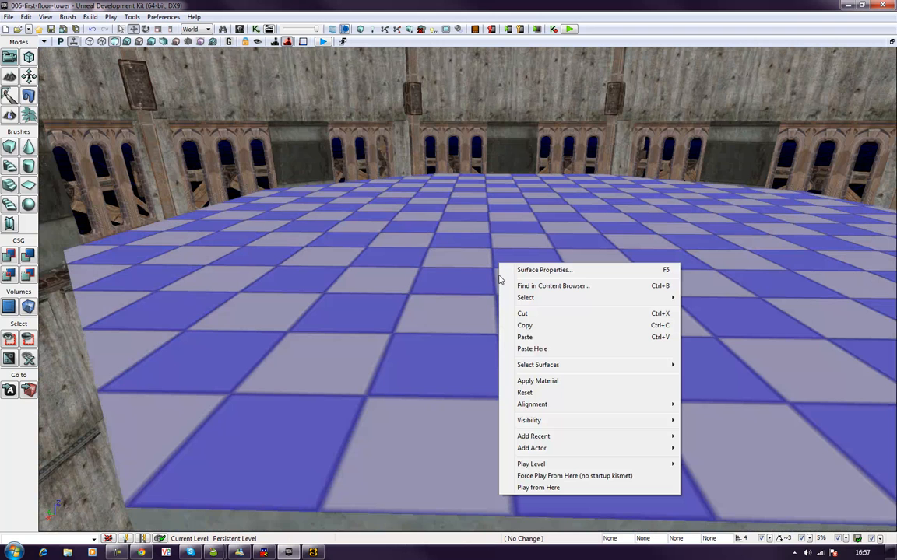
{"action": "mouse_move", "coordinate": [543, 450]}
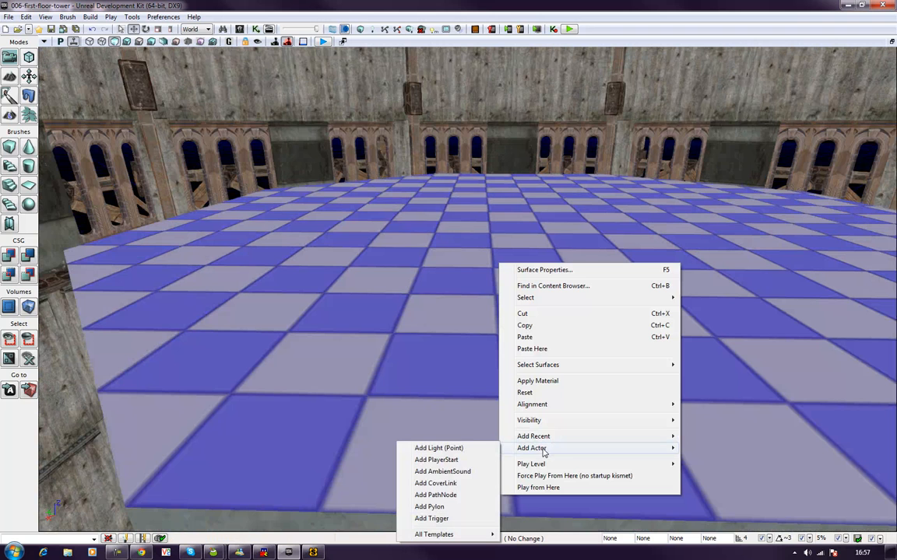
{"action": "left_click", "coordinate": [439, 448]}
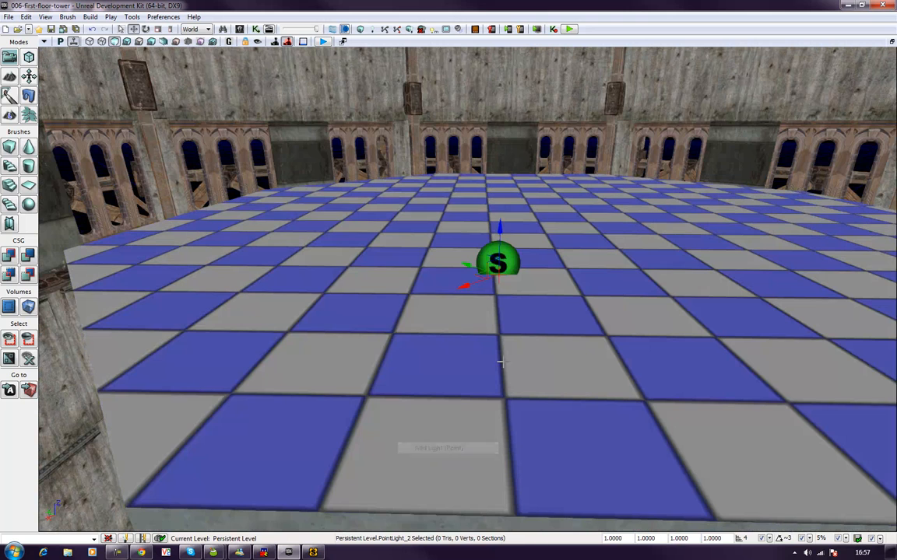
{"action": "left_click_drag", "start_coordinate": [500, 235], "coordinate": [498, 217]}
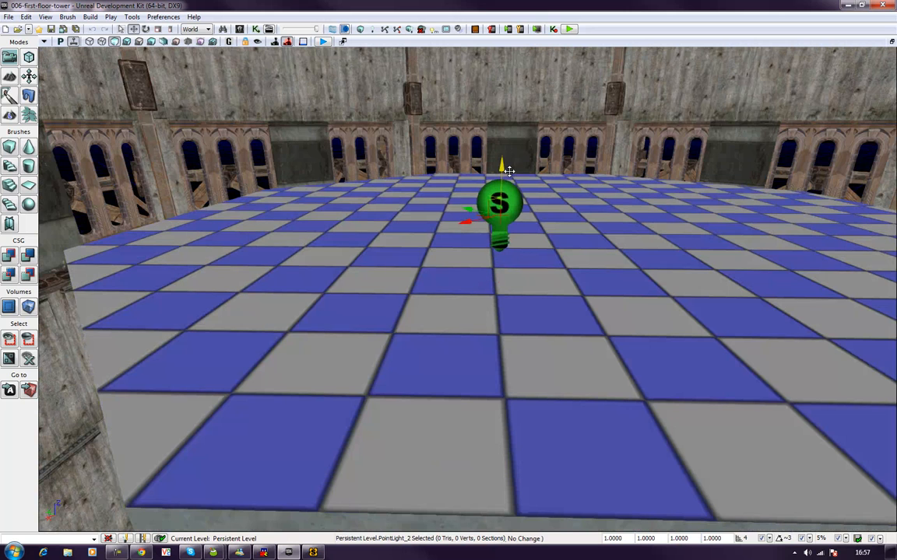
Step: Switch the view to Lit mode and set the new point light's Radius to 2048 and Brightness to 2
{"action": "double_click", "coordinate": [498, 217]}
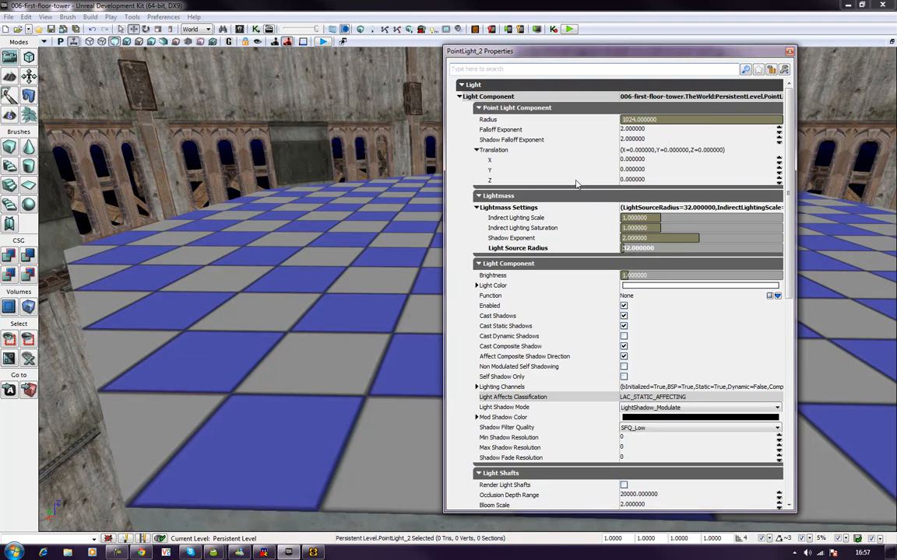
{"action": "left_click", "coordinate": [126, 41]}
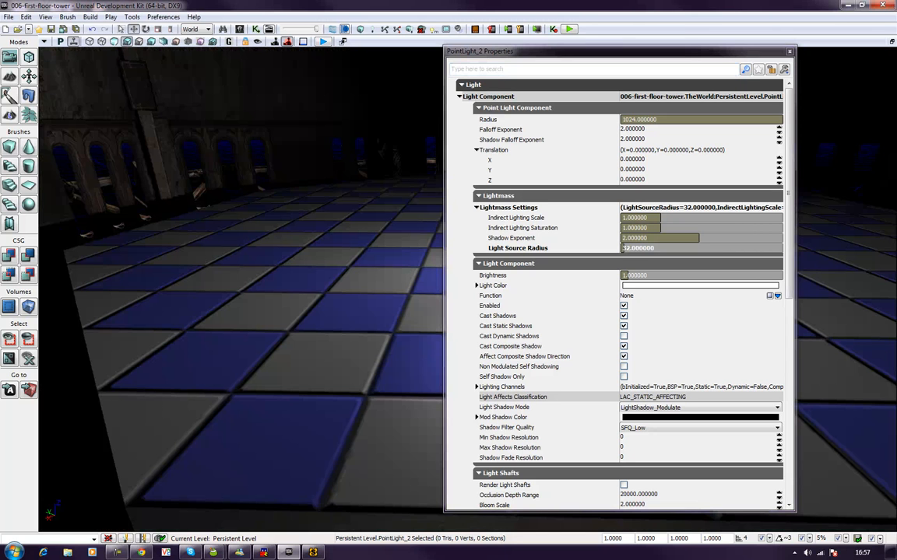
{"action": "left_click_drag", "start_coordinate": [559, 54], "coordinate": [218, 58]}
{"action": "left_click", "coordinate": [290, 123]}
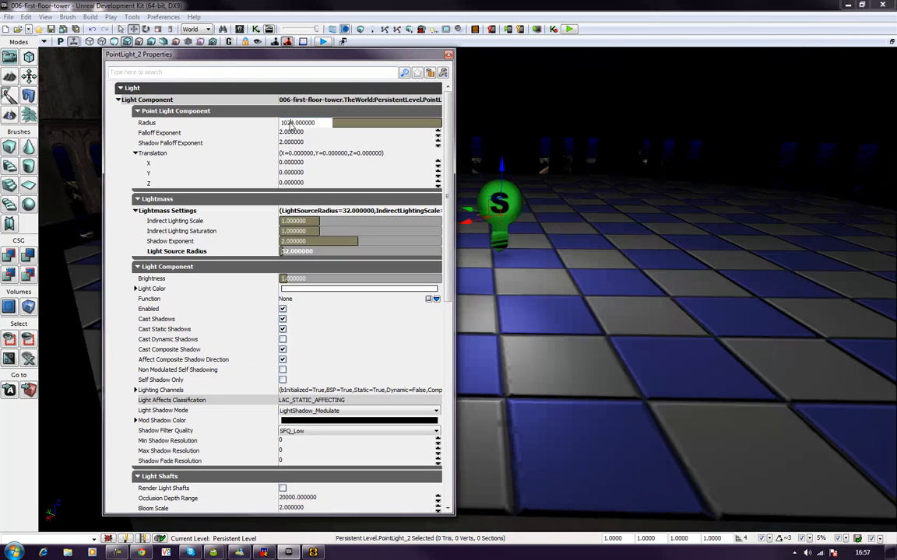
{"action": "type", "text": "2"}
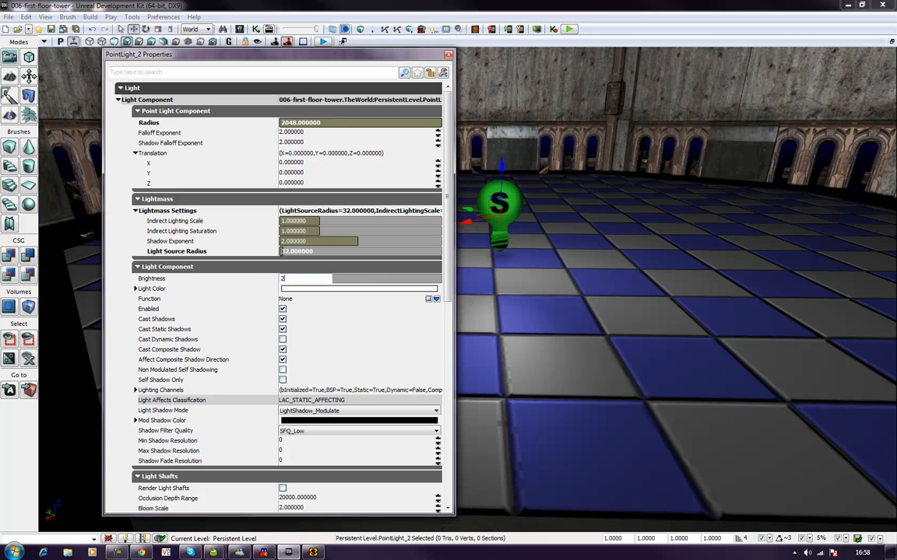
{"action": "key", "text": "Return"}
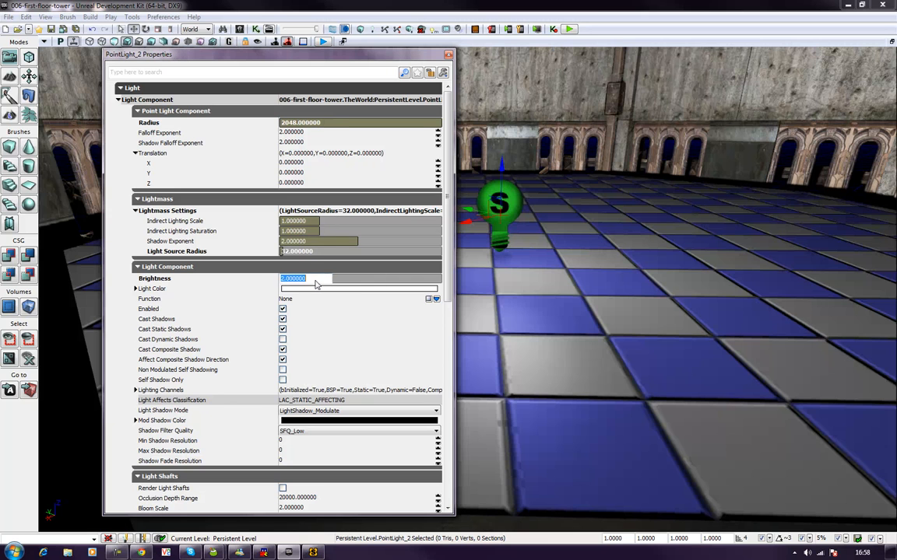
{"action": "left_click", "coordinate": [448, 54]}
Step: Fly around the tower, its roof and the surrounding courtyard to examine the lighting and shadows in the Lit view
{"action": "key", "text": "s"}
{"action": "right_click_drag", "start_coordinate": [467, 272], "coordinate": [233, 283]}
{"action": "key", "text": "a"}
{"action": "key", "text": "d"}
{"action": "key", "text": "w"}
{"action": "key", "text": "d"}
{"action": "key", "text": "d"}
{"action": "key", "text": "a"}
{"action": "key", "text": "a"}
{"action": "key", "text": "s"}
{"action": "key", "text": "d"}
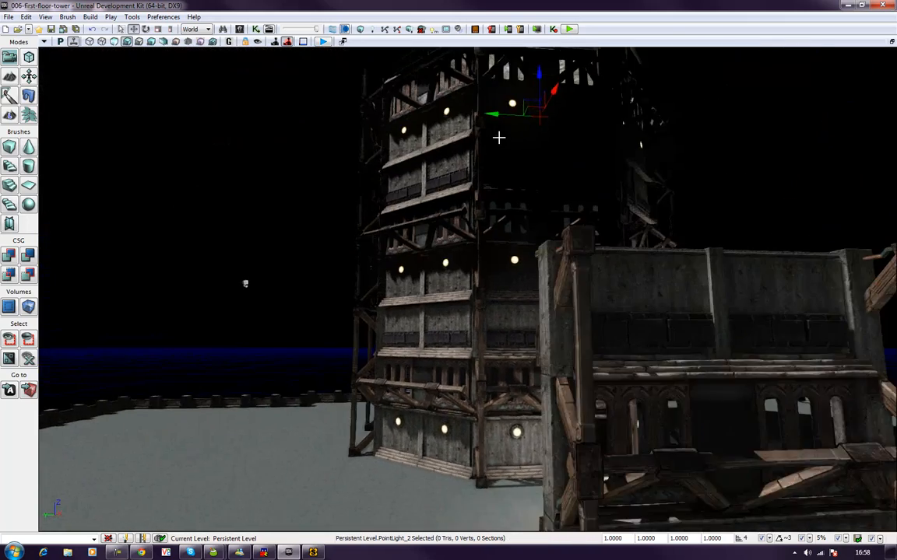
{"action": "right_click_drag", "start_coordinate": [478, 222], "coordinate": [518, 215]}
{"action": "key", "text": "a"}
{"action": "scroll", "coordinate": [474, 245], "scroll_direction": "down", "scroll_amount": 8}
{"action": "right_click_drag", "start_coordinate": [475, 245], "coordinate": [479, 210]}
{"action": "right_click_drag", "start_coordinate": [493, 284], "coordinate": [306, 327]}
{"action": "key", "text": "d"}
{"action": "right_click_drag", "start_coordinate": [495, 304], "coordinate": [495, 304]}
{"action": "right_click_drag", "start_coordinate": [318, 315], "coordinate": [319, 314]}
{"action": "key", "text": "a"}
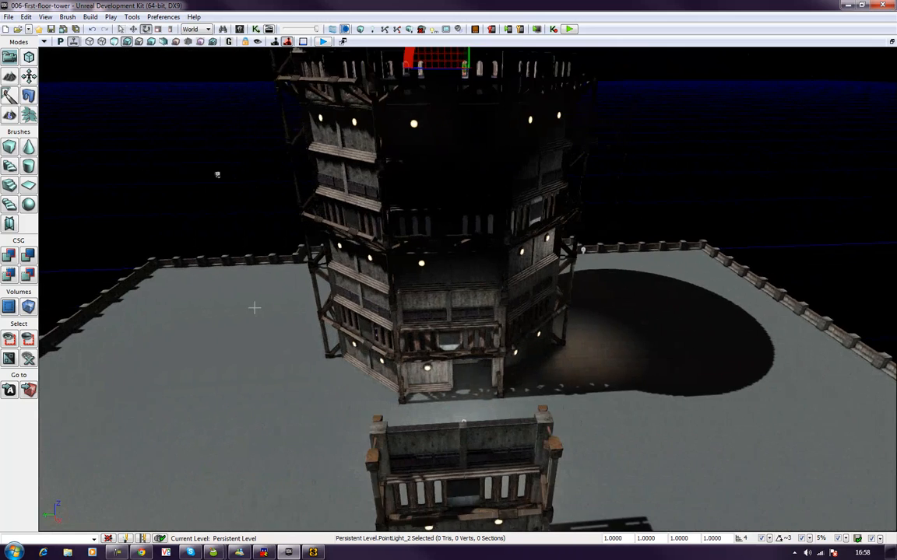
{"action": "key", "text": "s"}
{"action": "right_click_drag", "start_coordinate": [270, 432], "coordinate": [241, 400]}
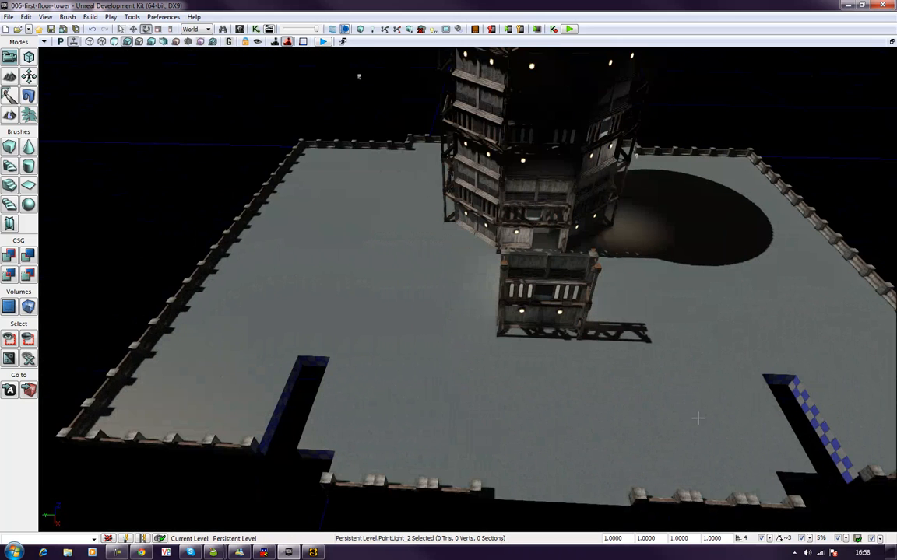
{"action": "right_click_drag", "start_coordinate": [374, 386], "coordinate": [512, 344]}
{"action": "key", "text": "a"}
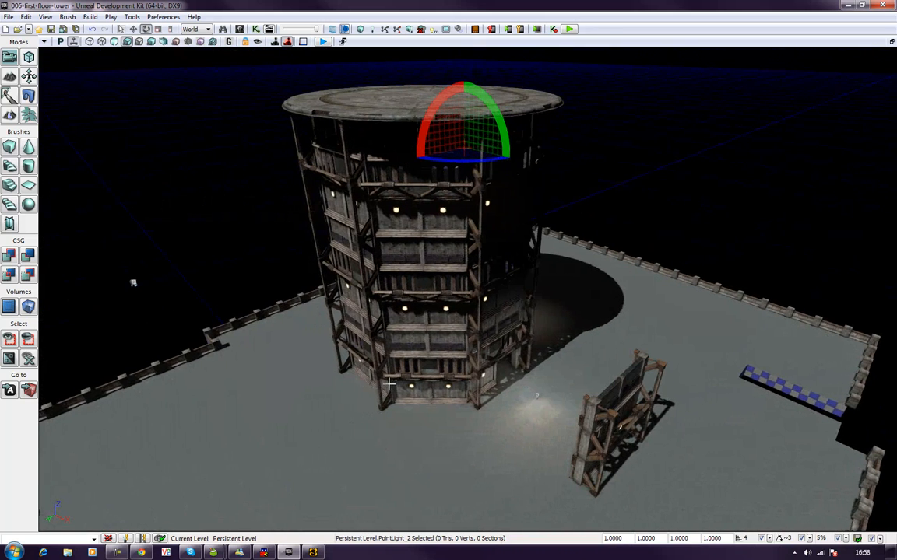